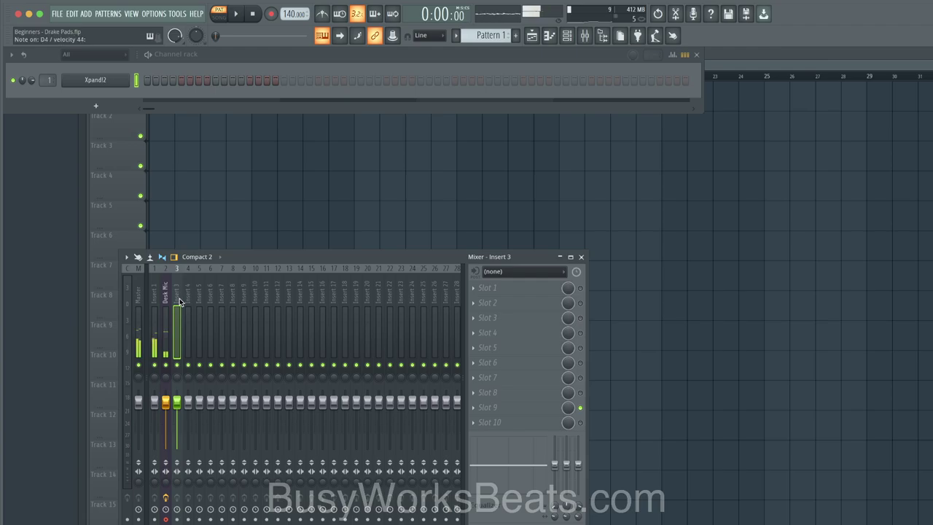
Open the Xpand!2 instrument, browse its preset category list and close the instrument window
click(124, 82)
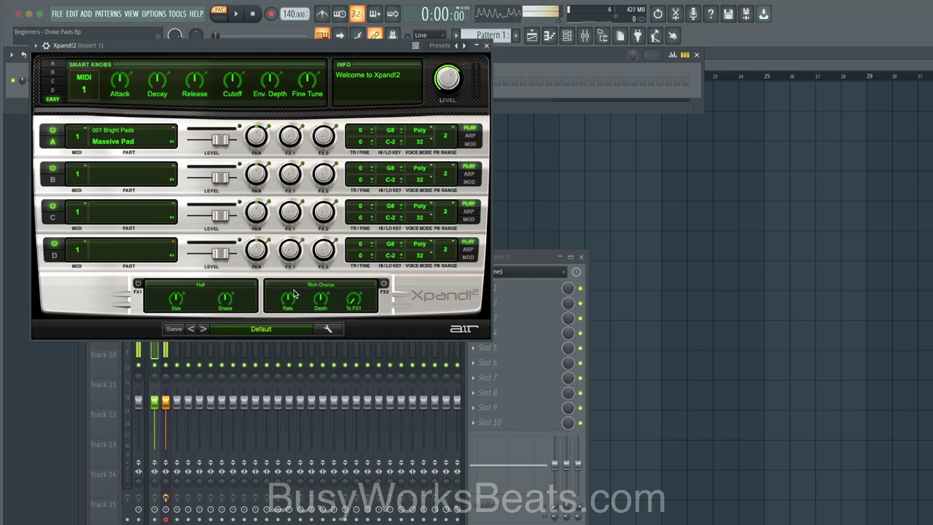
click(267, 329)
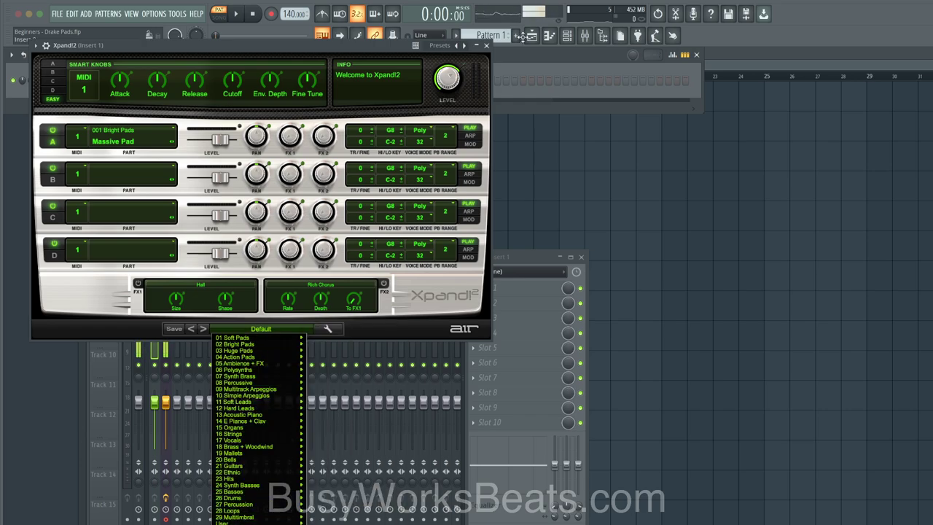
click(476, 46)
click(476, 46)
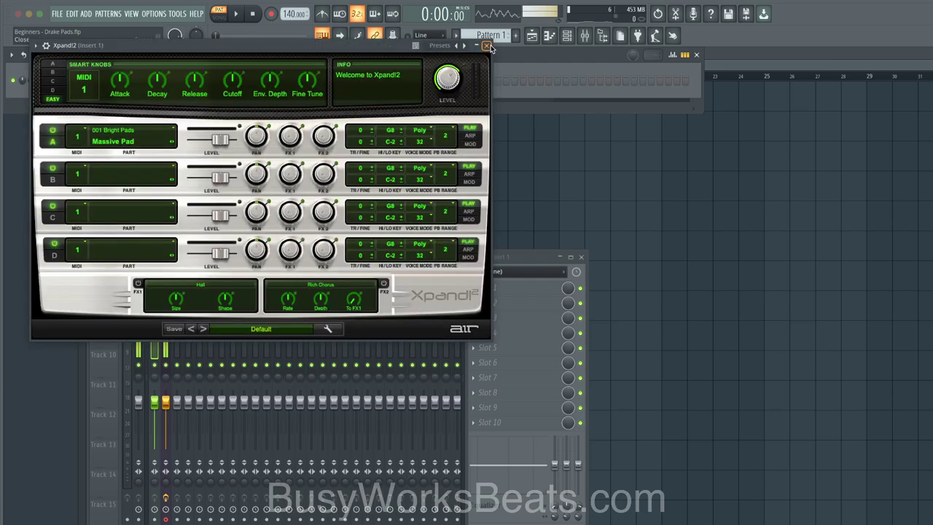
click(487, 46)
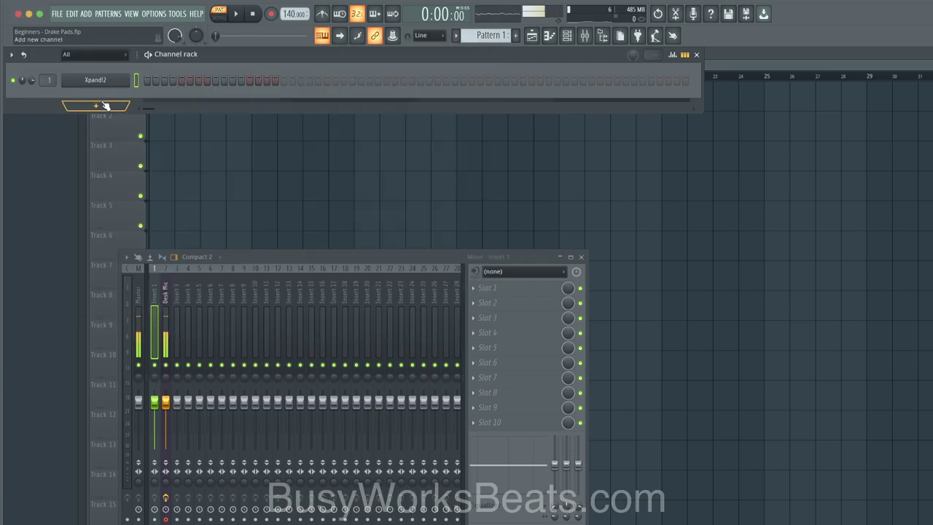
Turn on the metronome and record a chord progression on the Xpand!2 channel into Pattern 1
click(326, 14)
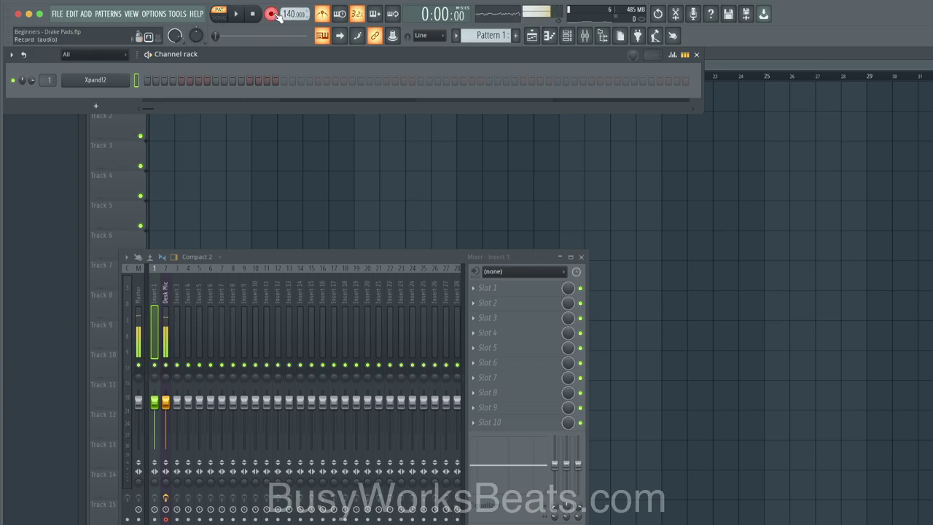
click(270, 14)
click(489, 332)
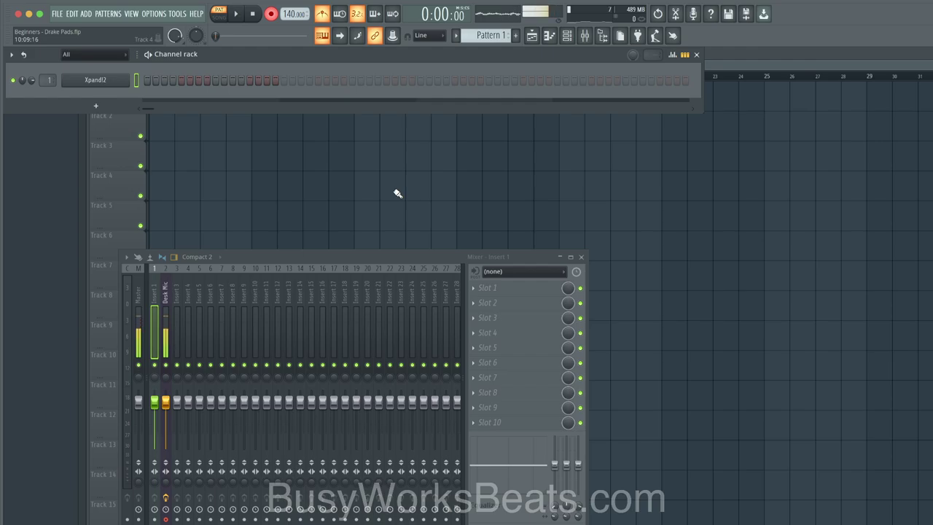
key(space)
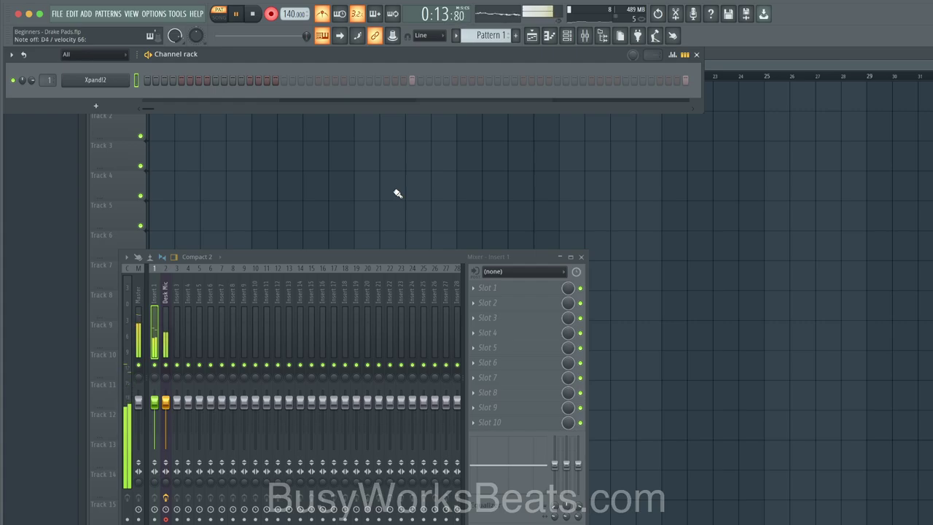
key(space)
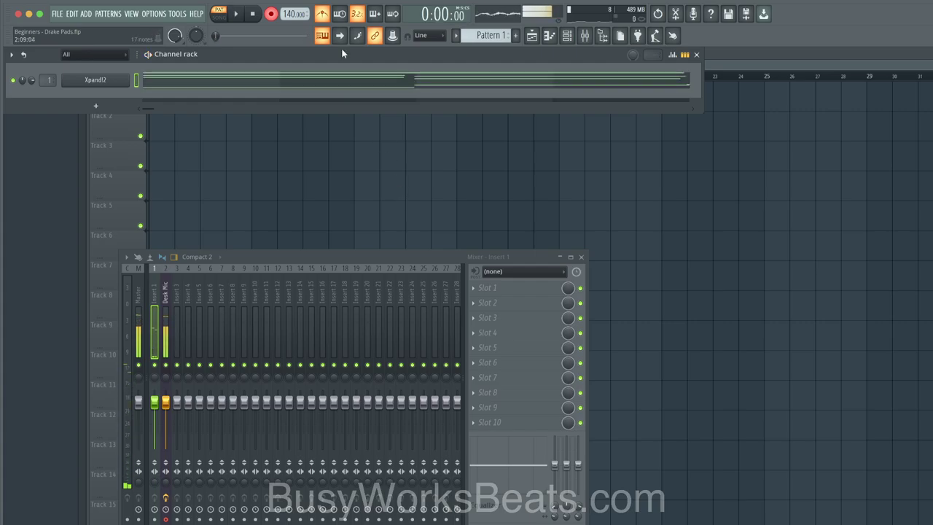
Open the recorded Xpand!2 chords in the piano roll
click(274, 79)
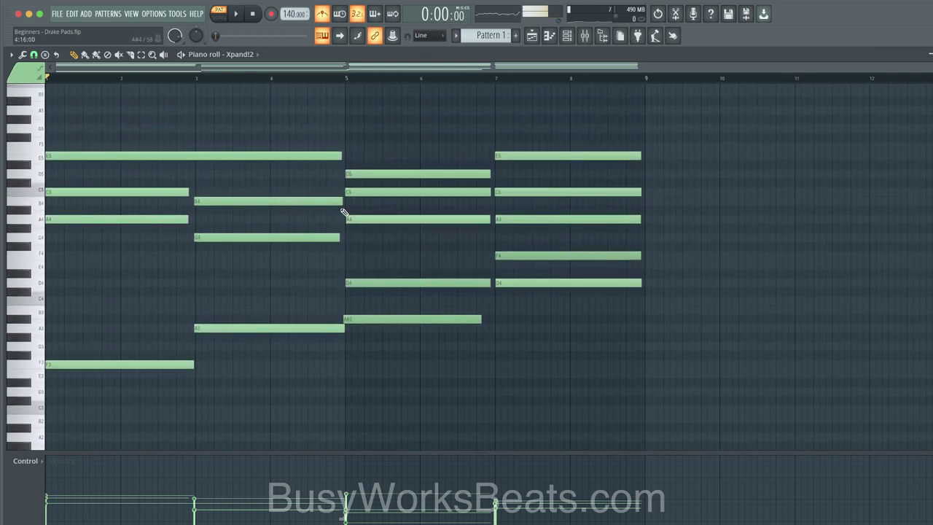
key(space)
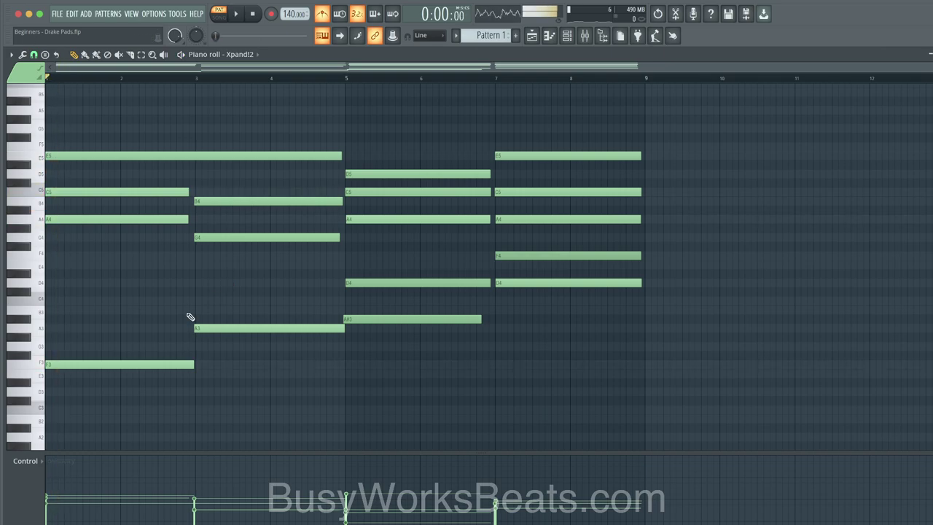
Try the first chord's F3 bass note one octave higher and return it to F3
drag(190, 317, 100, 382)
key(ctrl+Up)
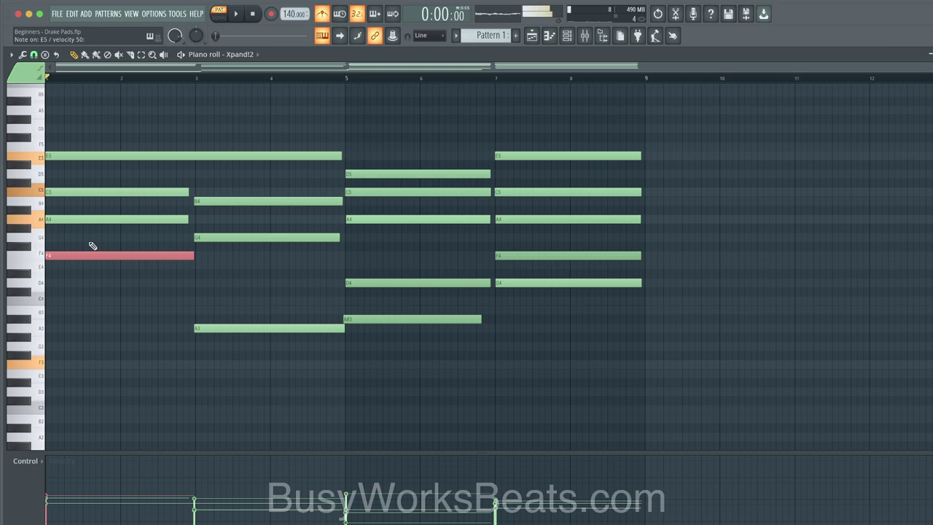
key(ctrl+Down)
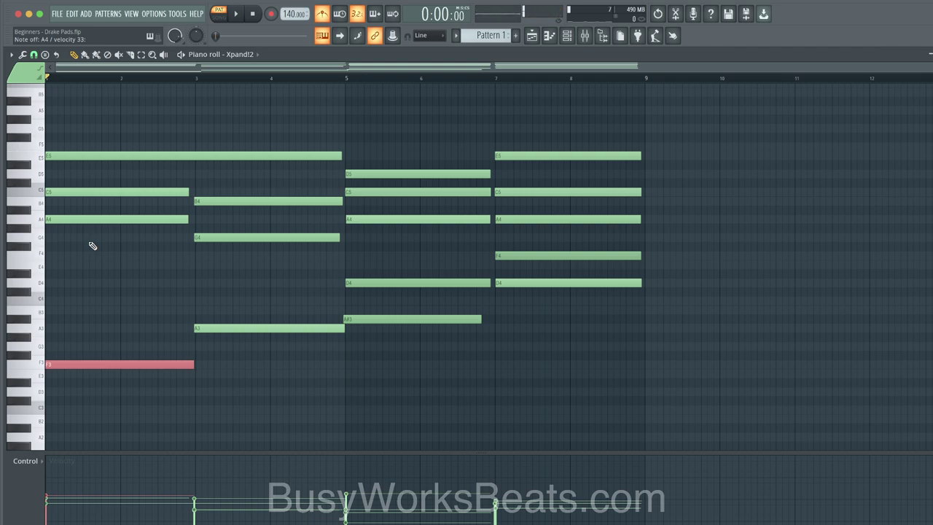
Play back the progression and examine how the second chord's notes relate to the long E5 held over from the first
key(space)
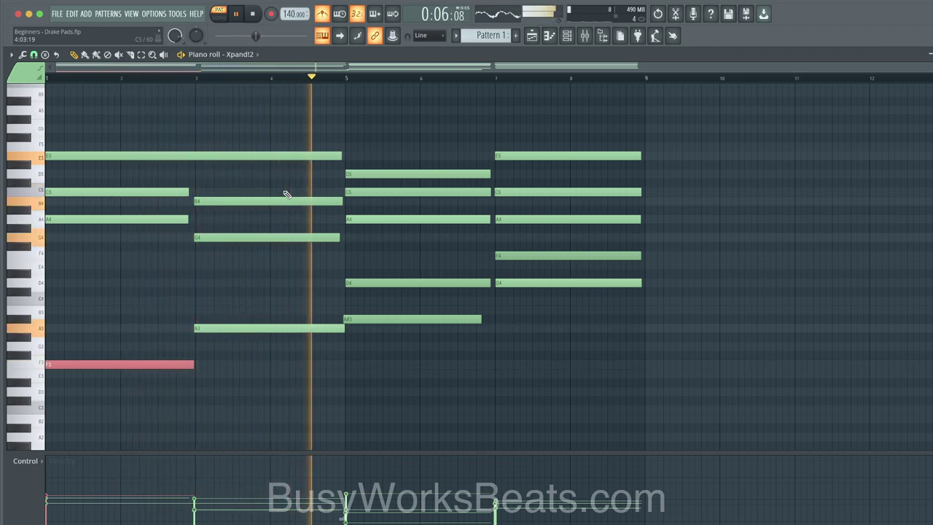
key(space)
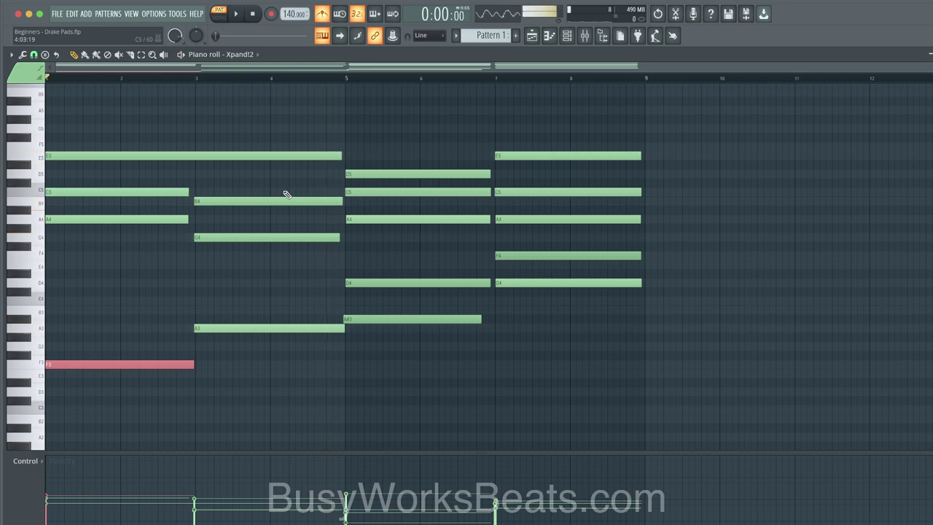
click(234, 156)
key(space)
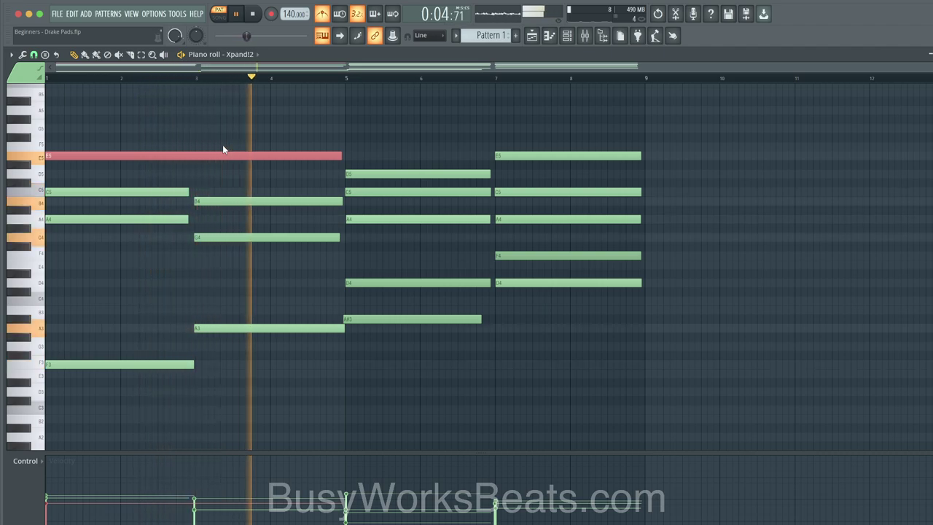
key(space)
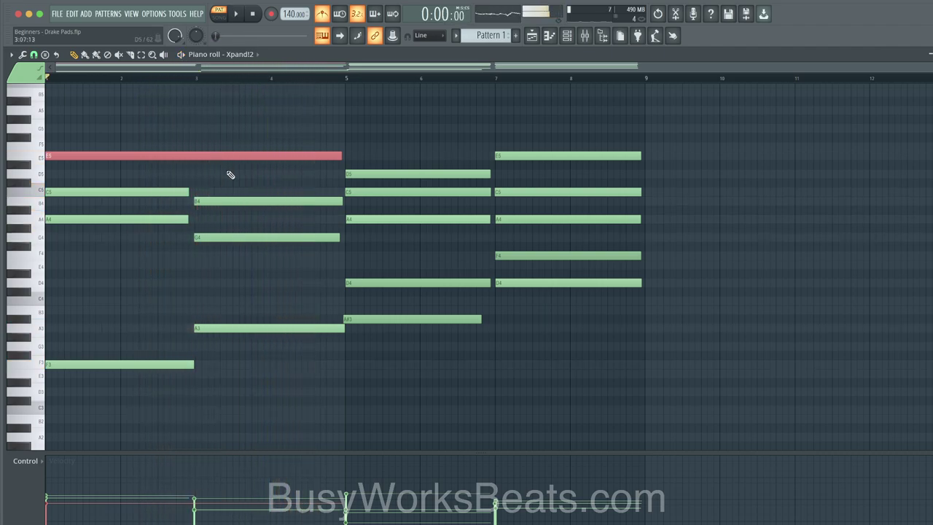
drag(237, 142, 241, 330)
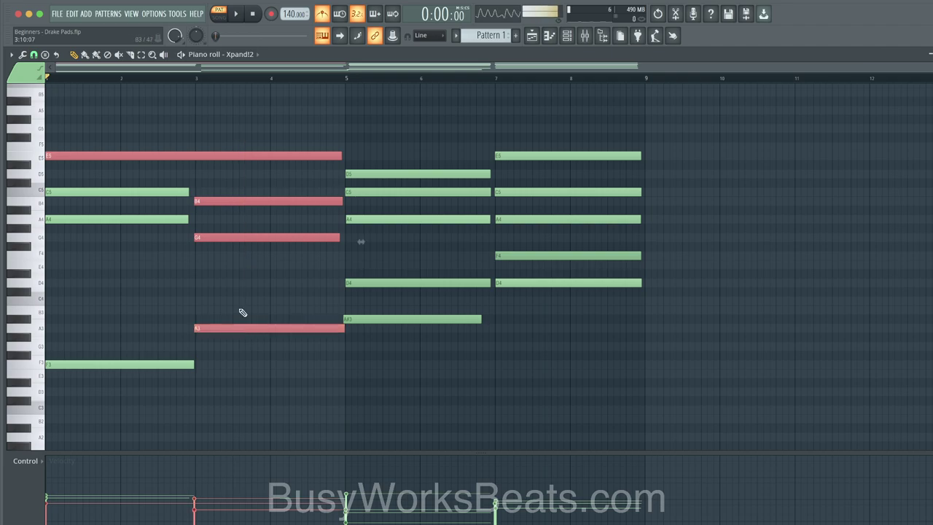
click(241, 313)
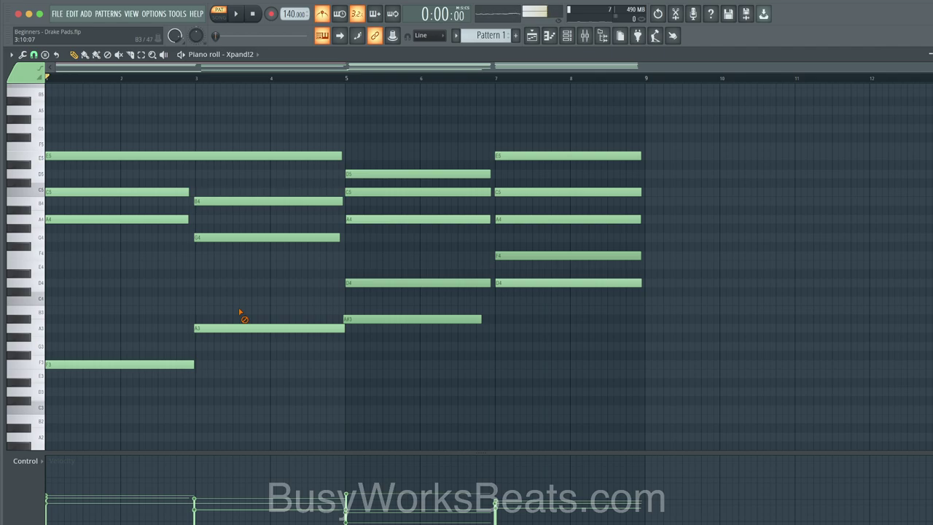
key(space)
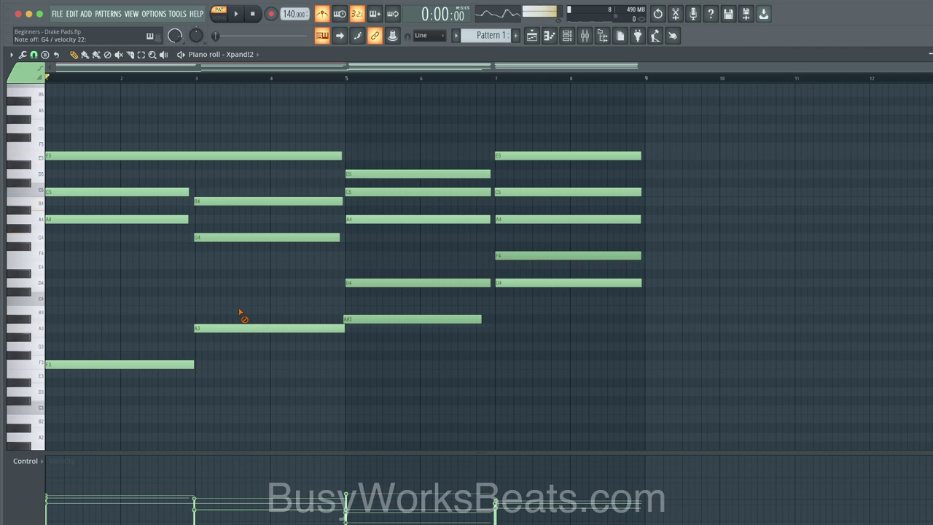
click(242, 156)
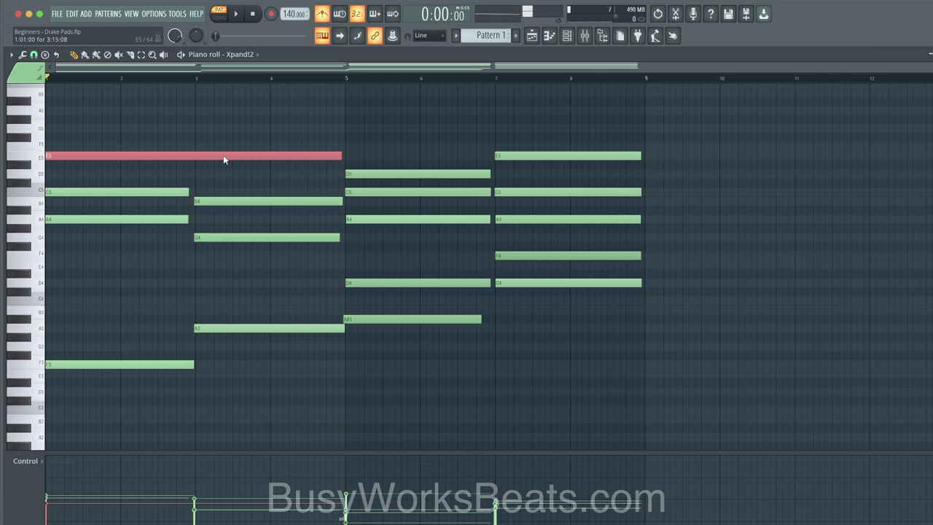
key(space)
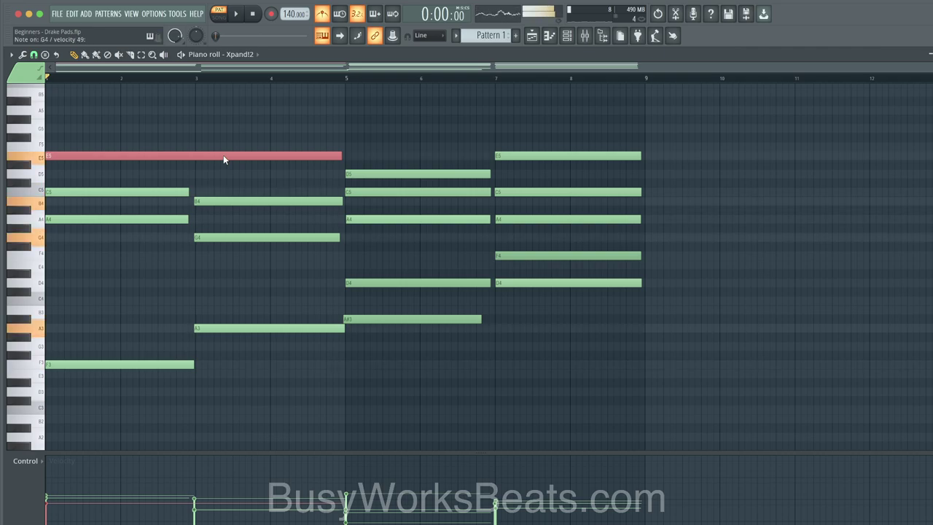
Raise the second chord's A3 bass note one octave to A4 and slice the long E5 note at bar 3
click(218, 328)
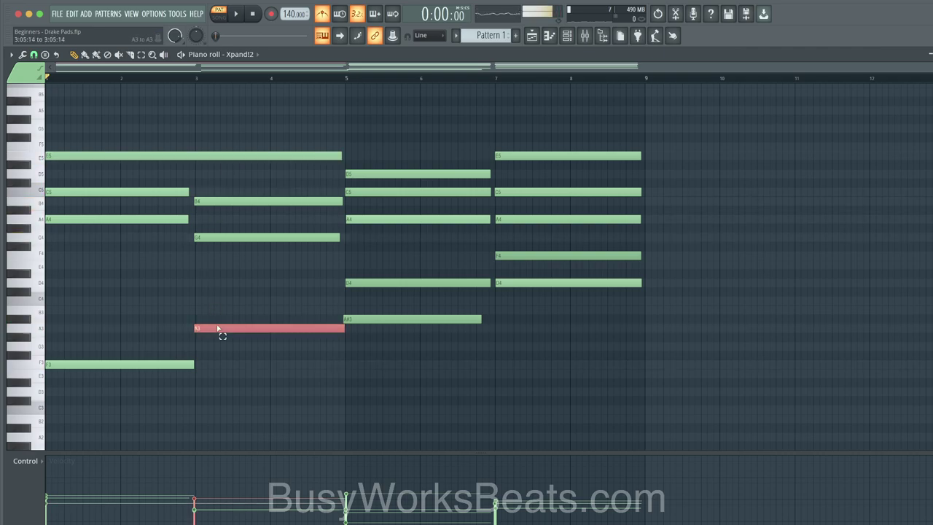
key(ctrl+Up)
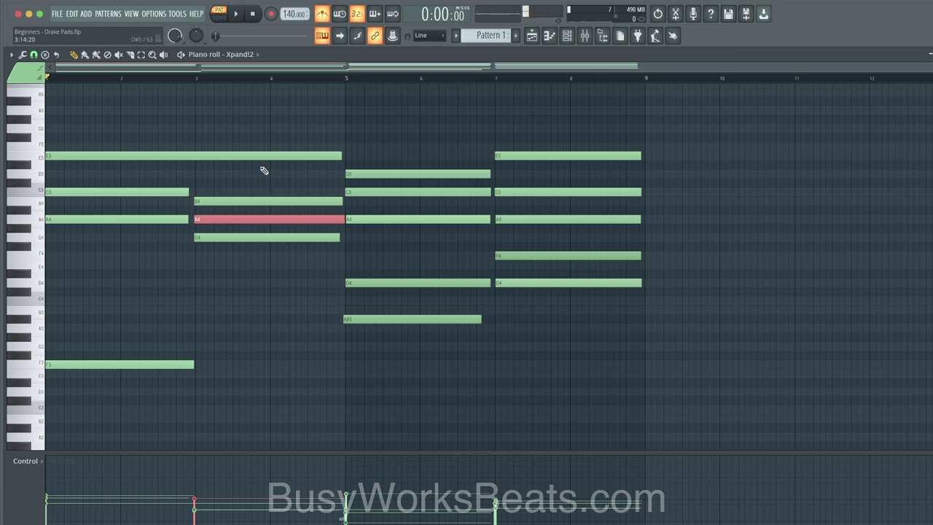
click(131, 54)
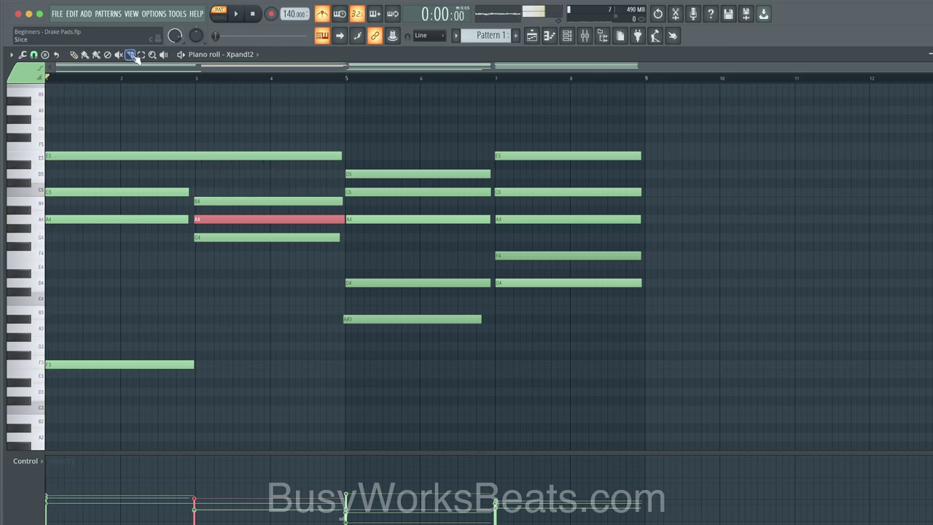
click(195, 157)
click(73, 55)
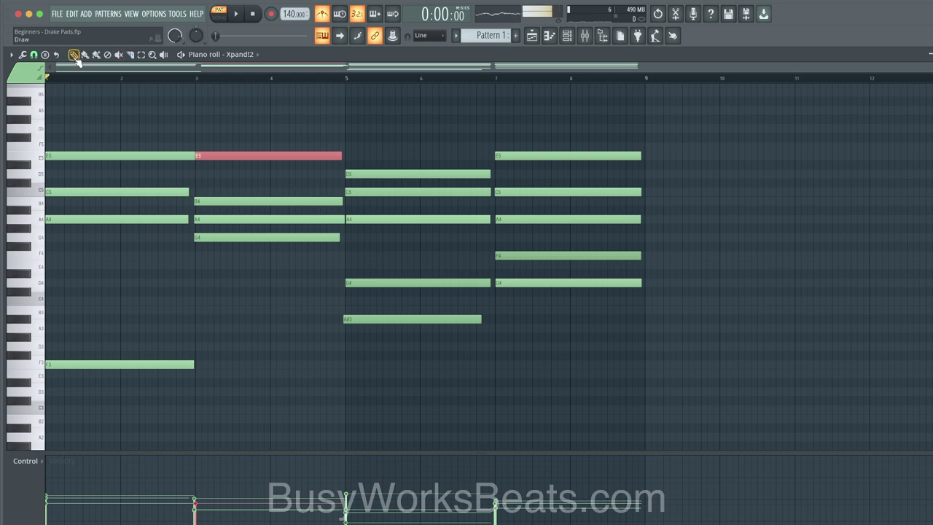
Lower the second chord's E5 note one octave to E4 and raise its A4 note to A5
click(284, 156)
click(284, 155)
key(ctrl+Down)
key(ctrl+Up)
key(ctrl+Down)
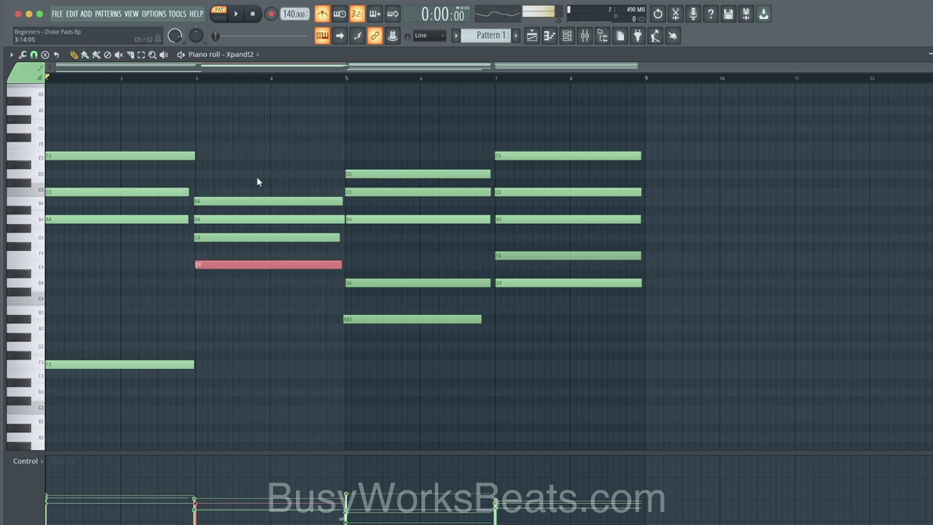
click(233, 219)
key(ctrl+Up)
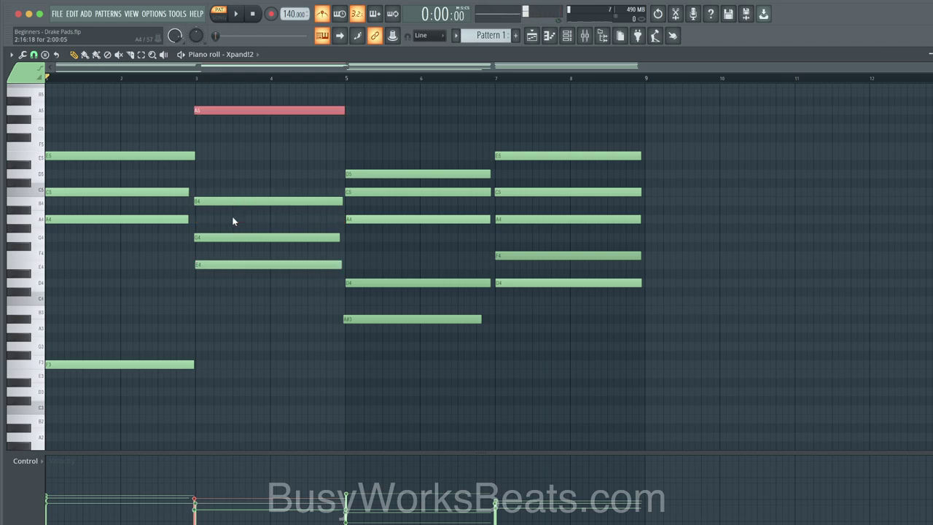
Examine the second chord's E4, G4 and B4 notes and its top A5, trying E4 an octave higher and back
drag(227, 276, 231, 193)
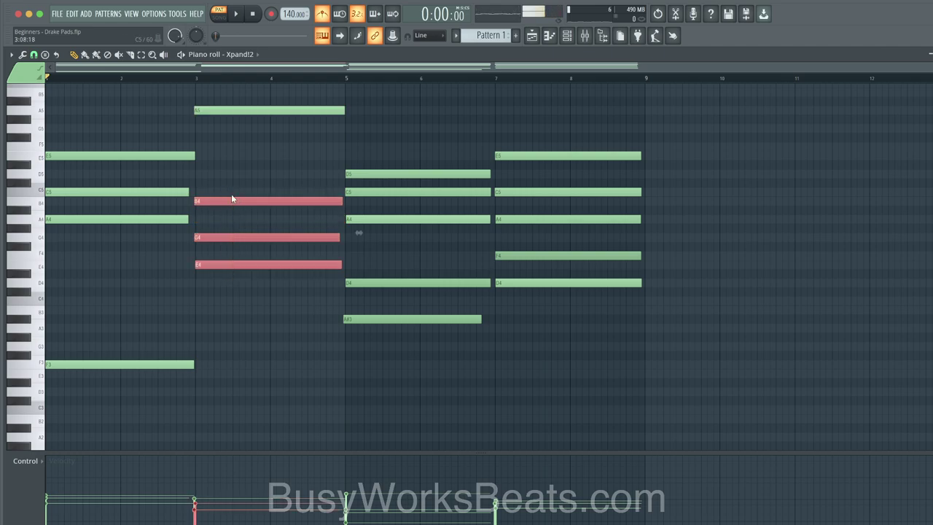
click(220, 268)
drag(220, 268, 223, 193)
drag(223, 266, 265, 266)
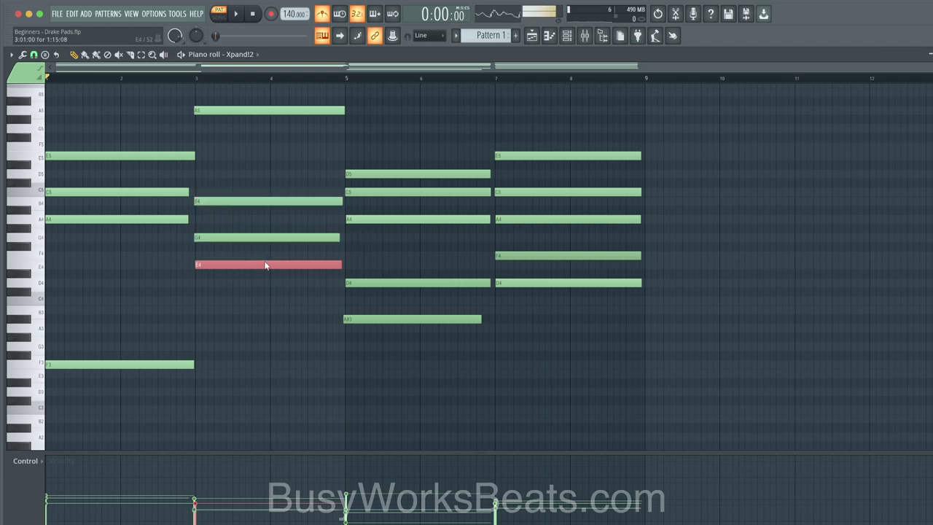
key(ctrl+Up)
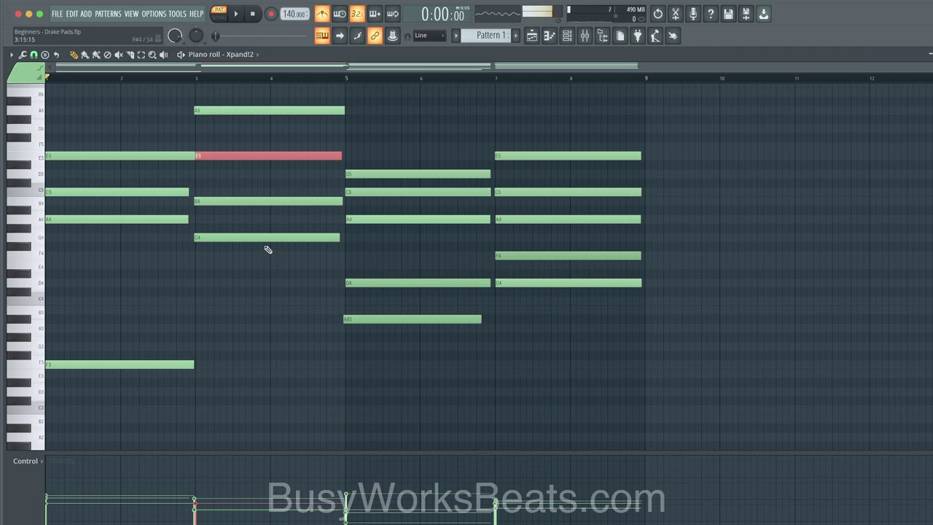
key(ctrl+Down)
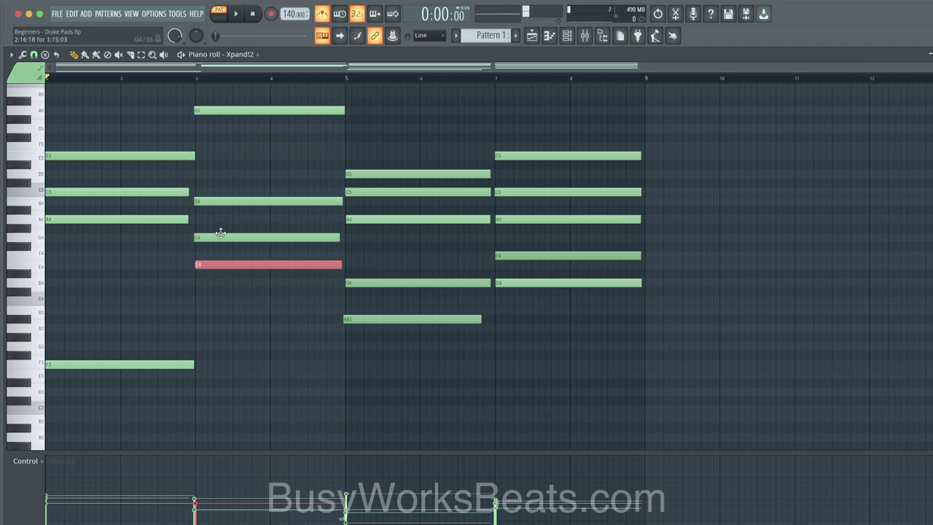
drag(210, 334, 211, 187)
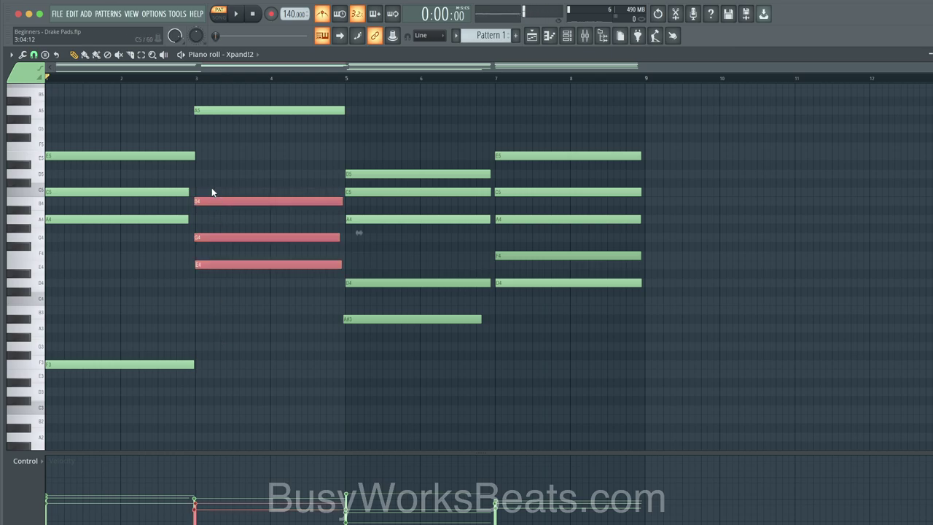
drag(218, 122, 217, 113)
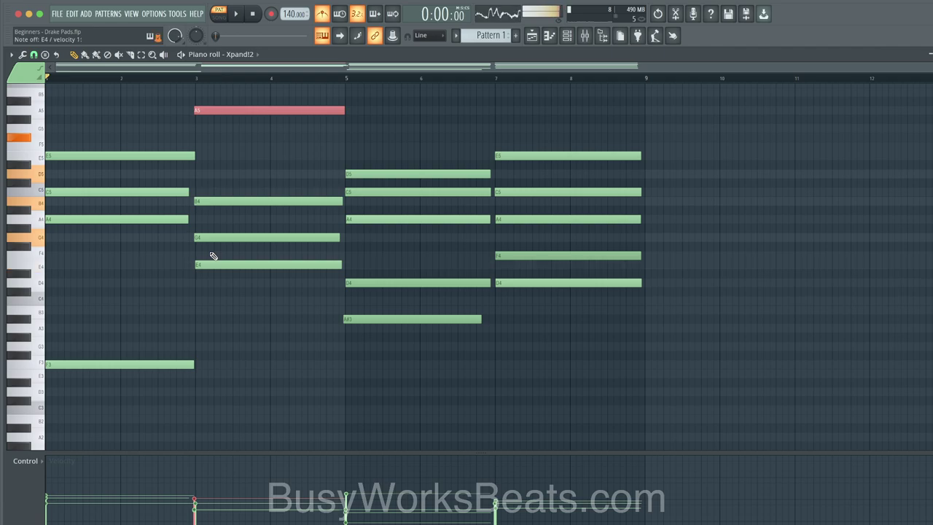
Add D5 and F#5 notes to the second chord starting at bar 3, each about two bars long
drag(192, 173, 196, 173)
right_click(197, 174)
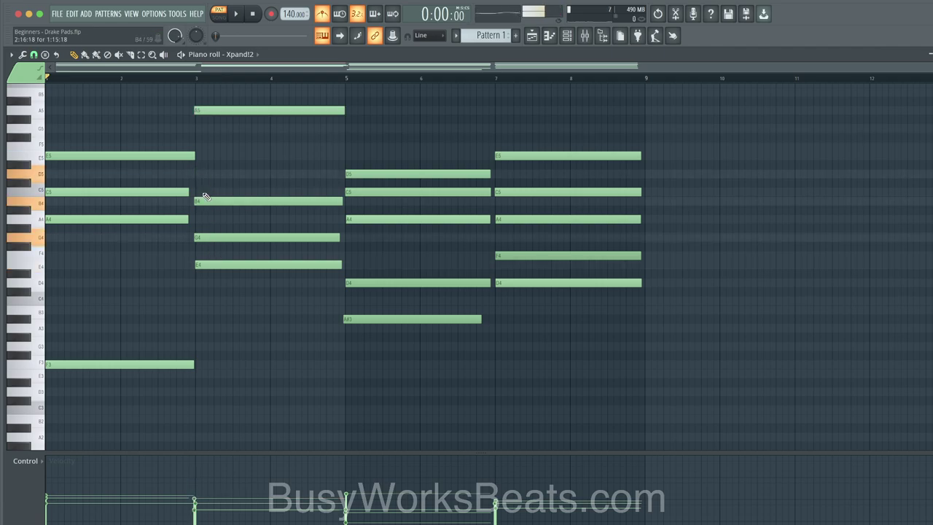
click(198, 175)
click(190, 137)
drag(189, 137, 194, 134)
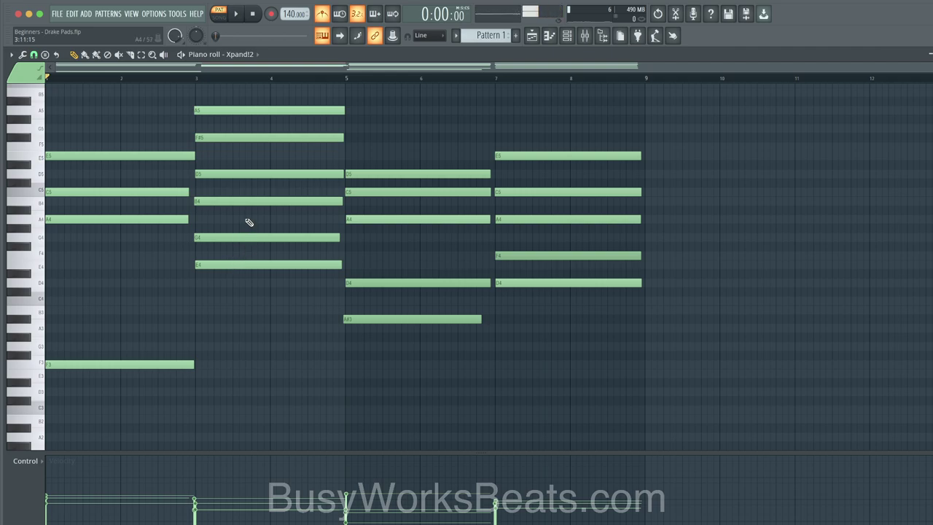
Examine the second chord's stacked notes E4, G4, B4, D5, F#5 and A5, and briefly play the pattern
drag(264, 198, 262, 321)
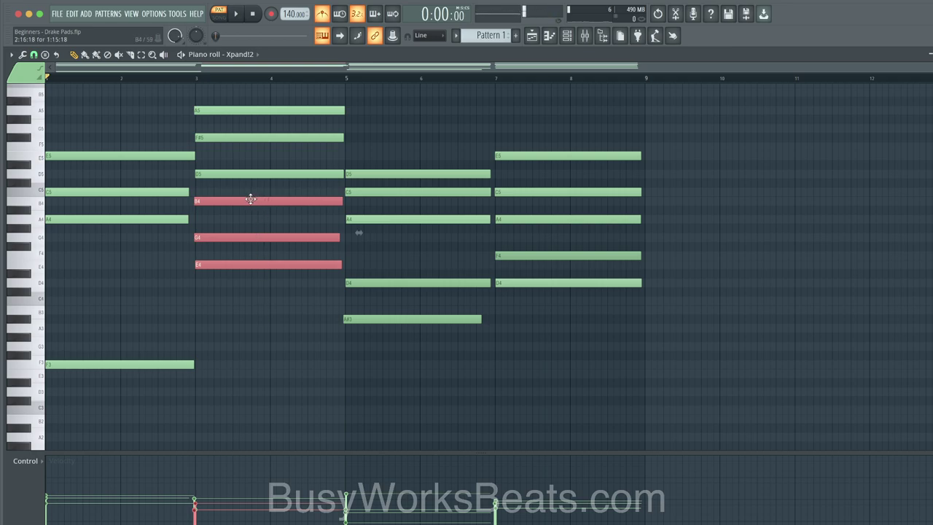
drag(247, 171, 249, 297)
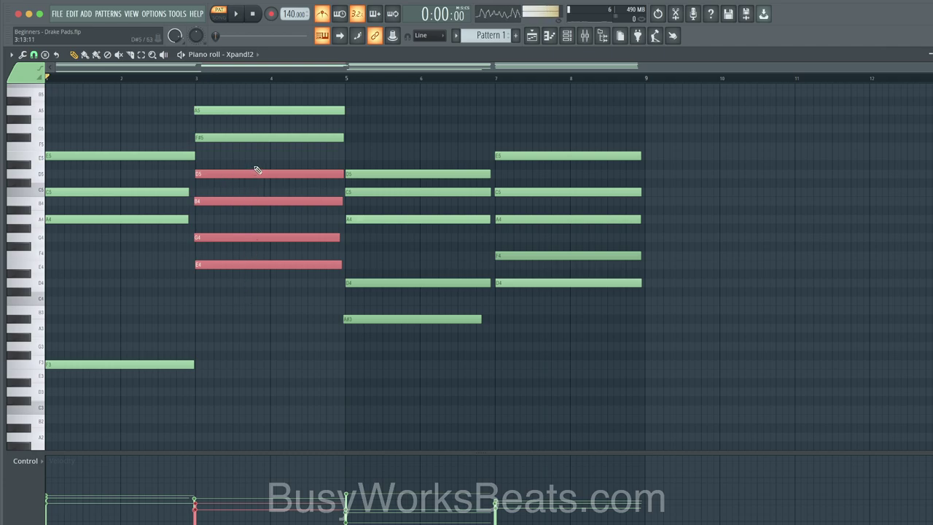
drag(266, 137, 267, 280)
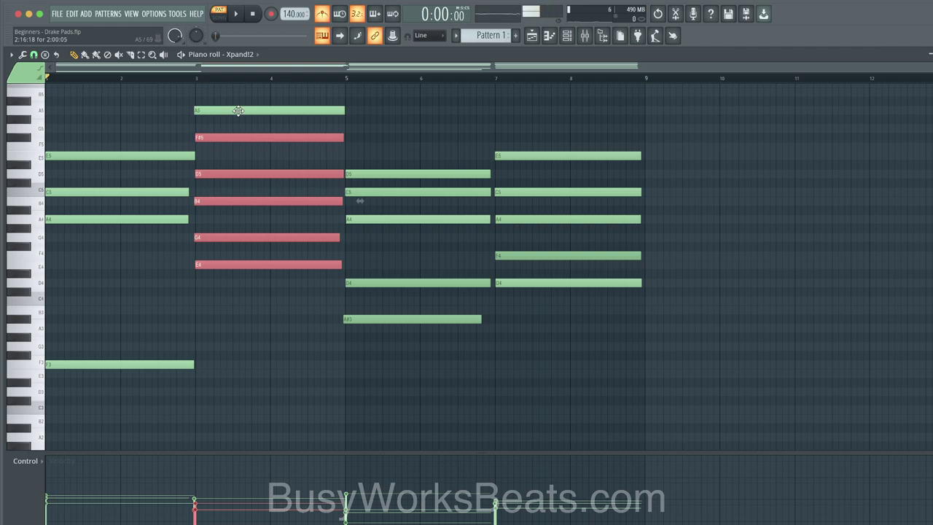
key(space)
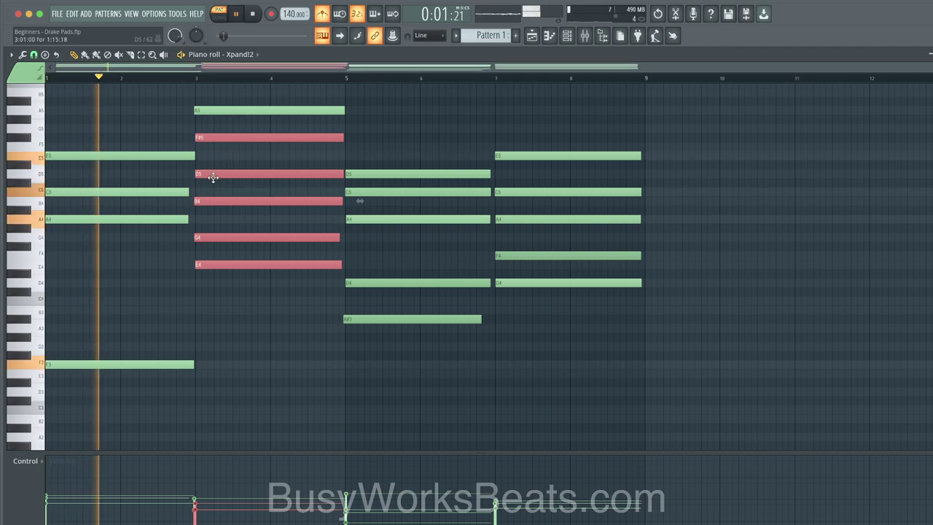
drag(228, 109, 229, 261)
key(space)
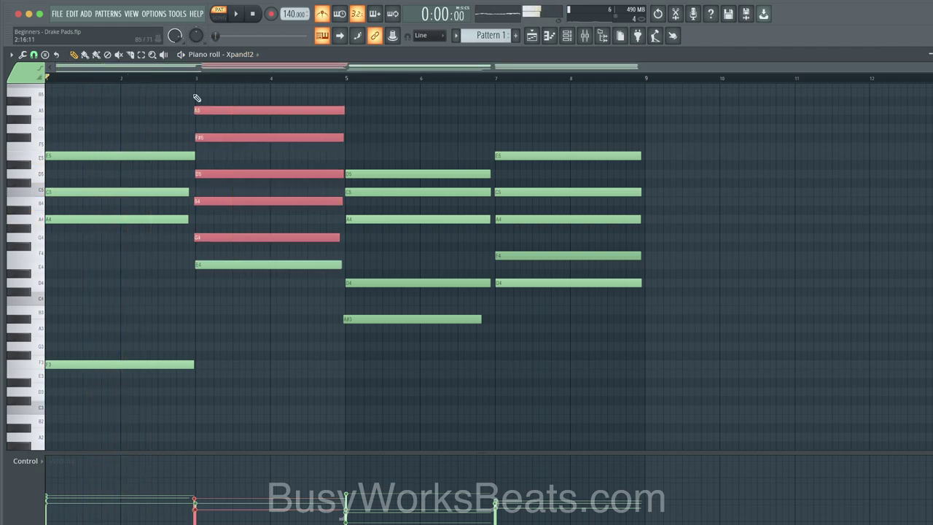
Try stamping an m11 chord rooted on E4 over the second chord at bar 3, and undo it
click(44, 55)
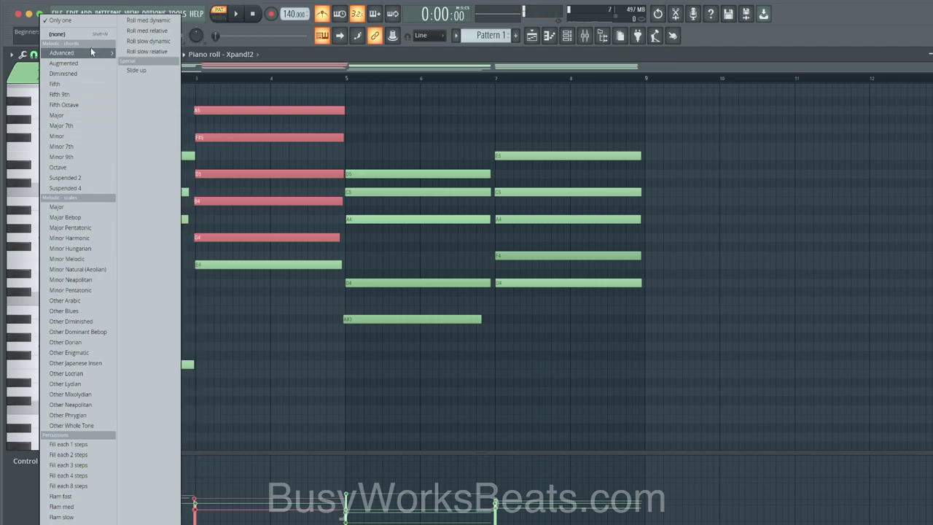
mouse_move(94, 52)
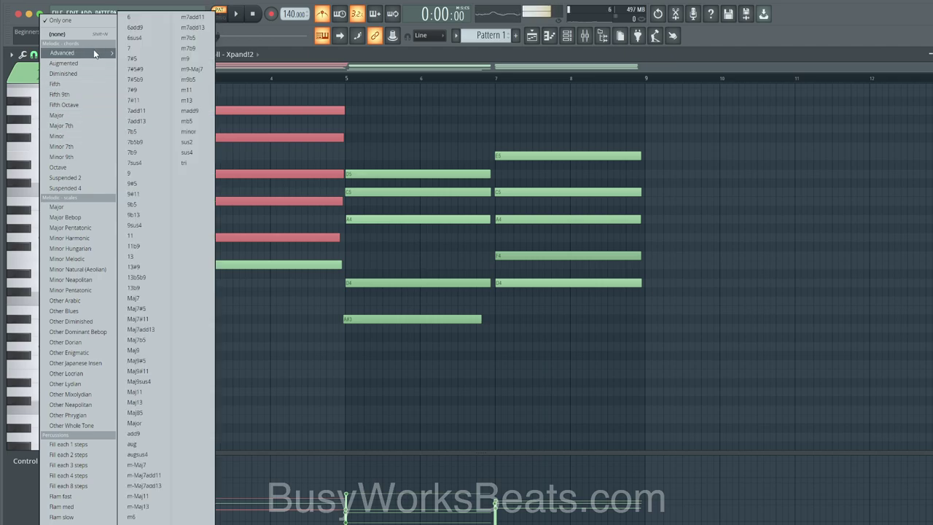
click(204, 91)
key(ctrl+b)
drag(372, 260, 193, 263)
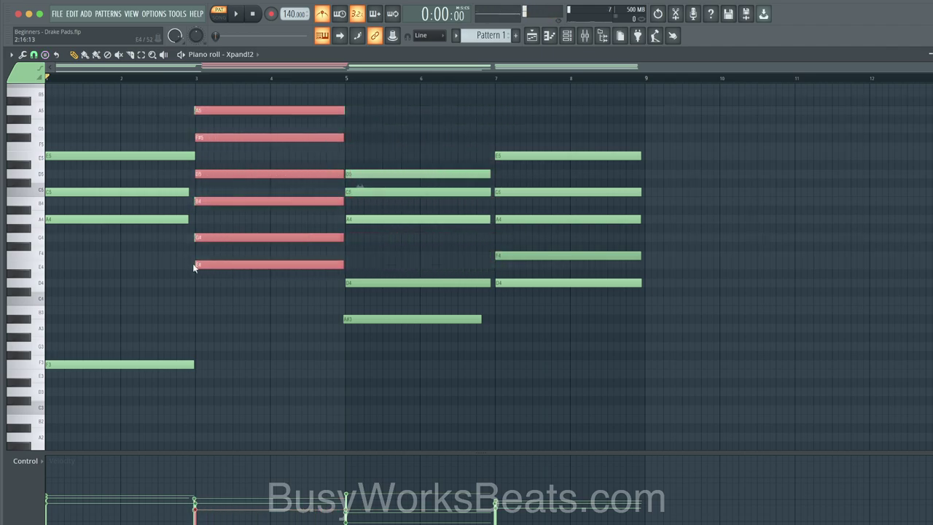
key(super+z)
Try removing the second chord's G4 note, undo the removal and deselect all notes
right_click(237, 239)
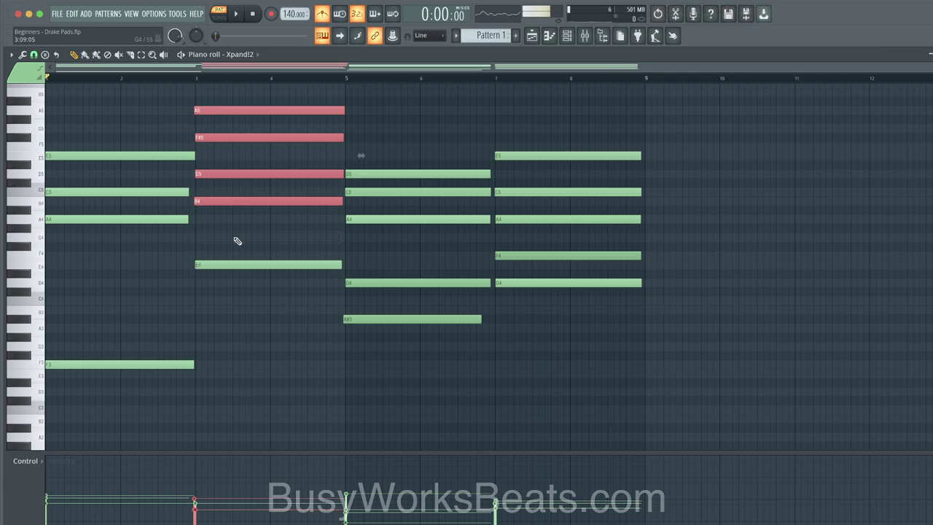
key(ctrl+z)
key(ctrl+d)
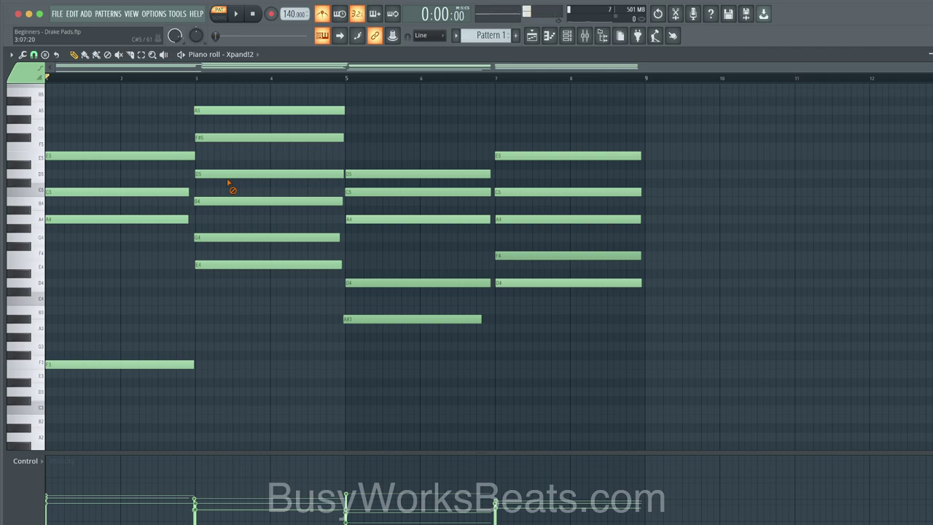
Delete the F#5 and D5 notes from the second chord, leaving A5, B4, G4 and E4 in place
click(229, 109)
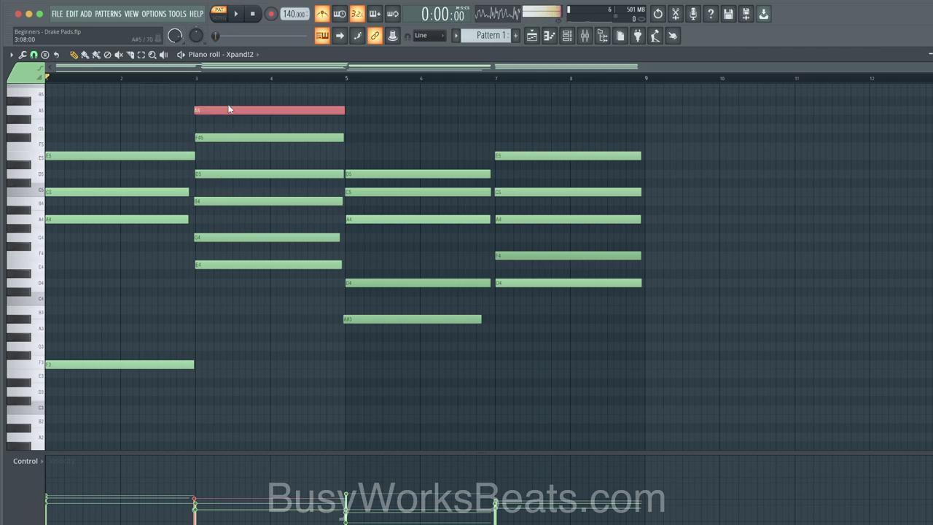
drag(223, 200, 227, 280)
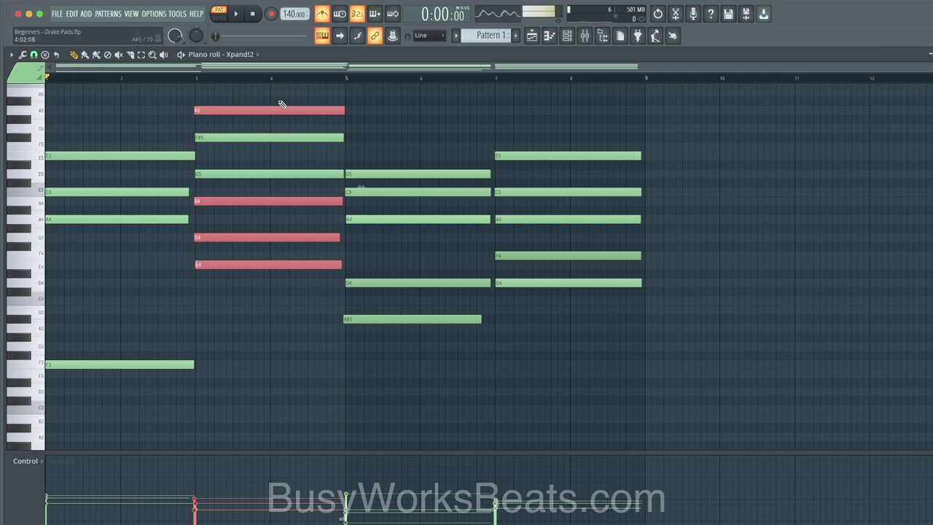
right_click(276, 138)
right_click(275, 174)
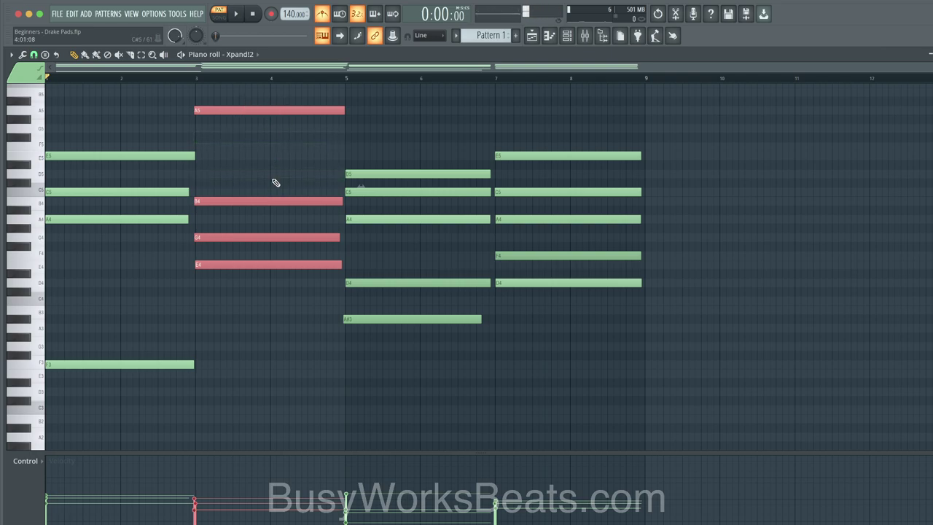
Lower the second chord's A5 note one octave to A4 and play the chord from bar 3
drag(272, 178, 271, 98)
key(ctrl+Down)
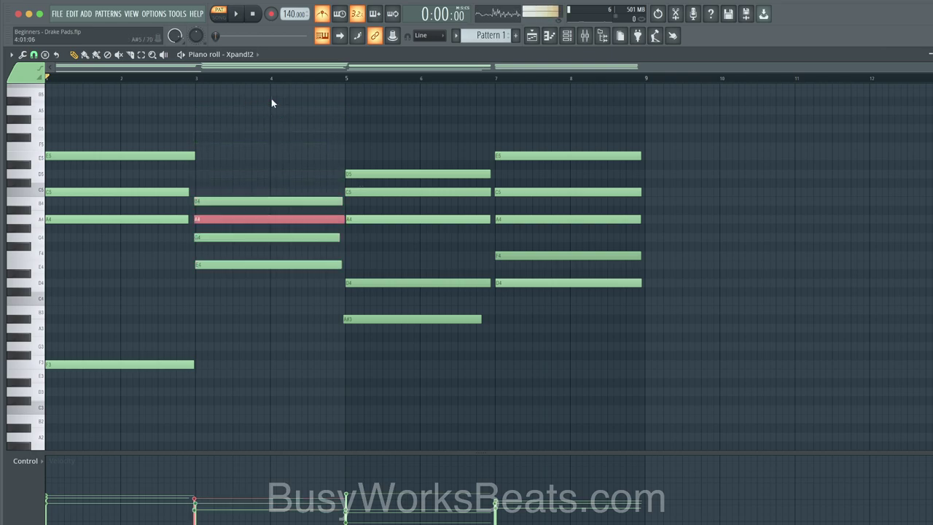
ctrl+click(228, 299)
drag(228, 303, 202, 115)
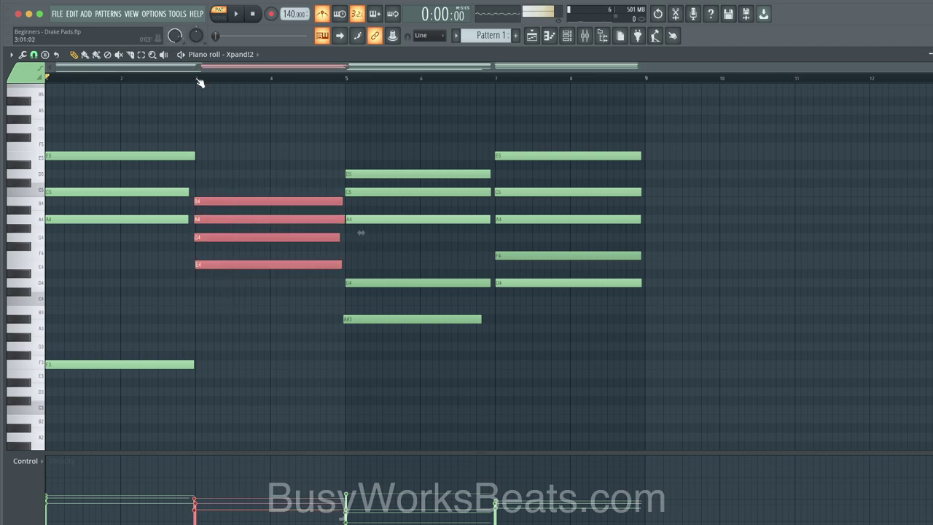
click(197, 78)
key(space)
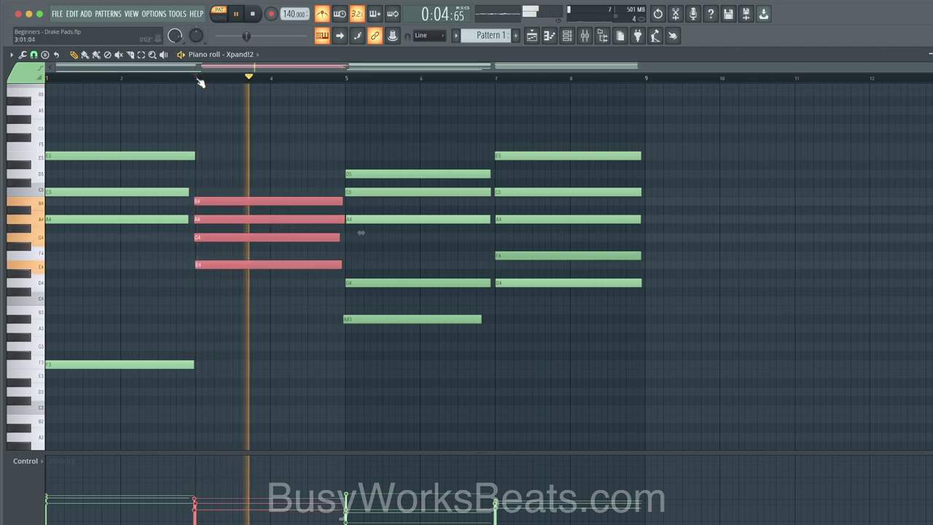
key(space)
Raise the second chord's E4 note one octave to E5 and glue it to the first chord's E5 note
click(239, 143)
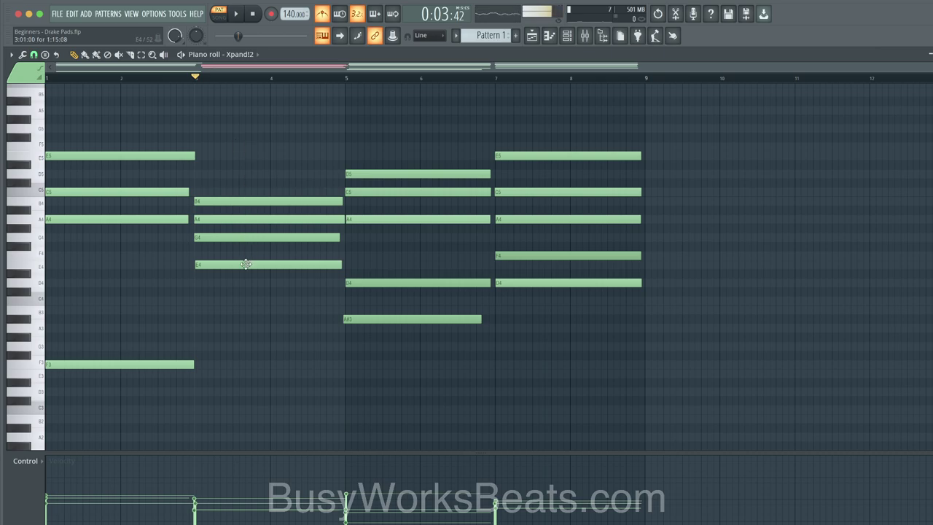
ctrl+click(245, 265)
key(ctrl+Up)
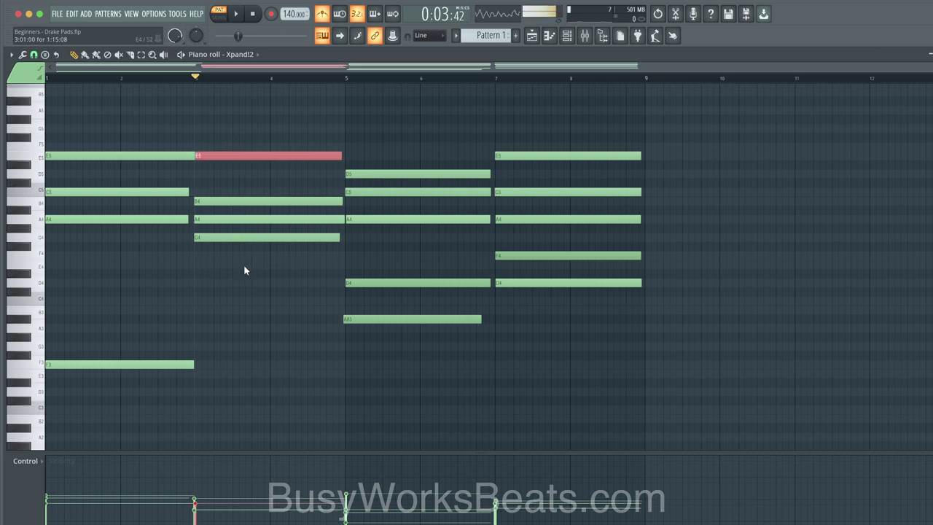
drag(150, 154, 205, 160)
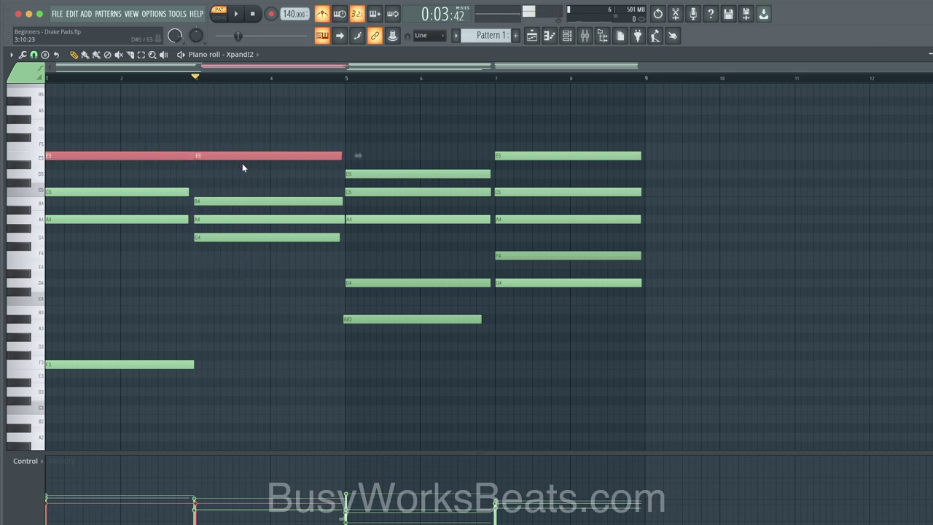
key(ctrl+g)
key(ctrl+d)
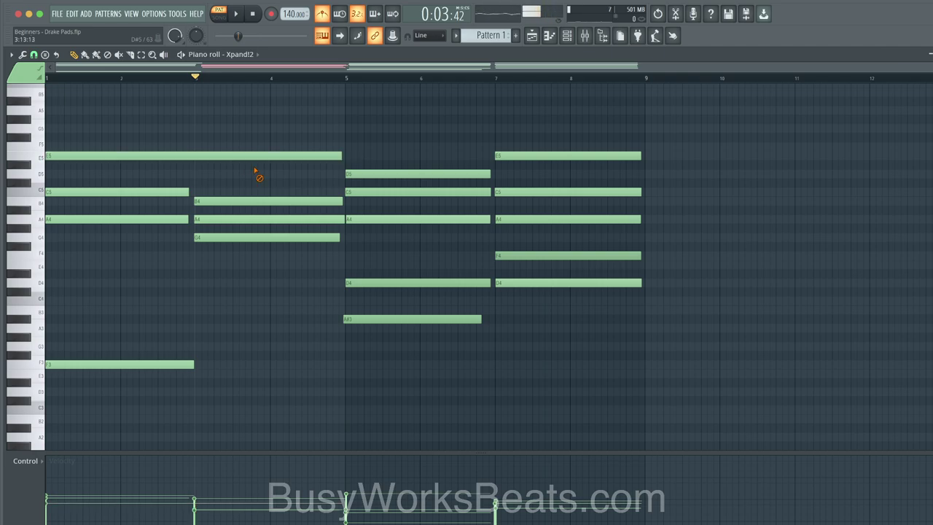
Move the second chord's A4 note down one octave to A3 and play the chord from bar 3
click(256, 217)
key(ctrl+Up)
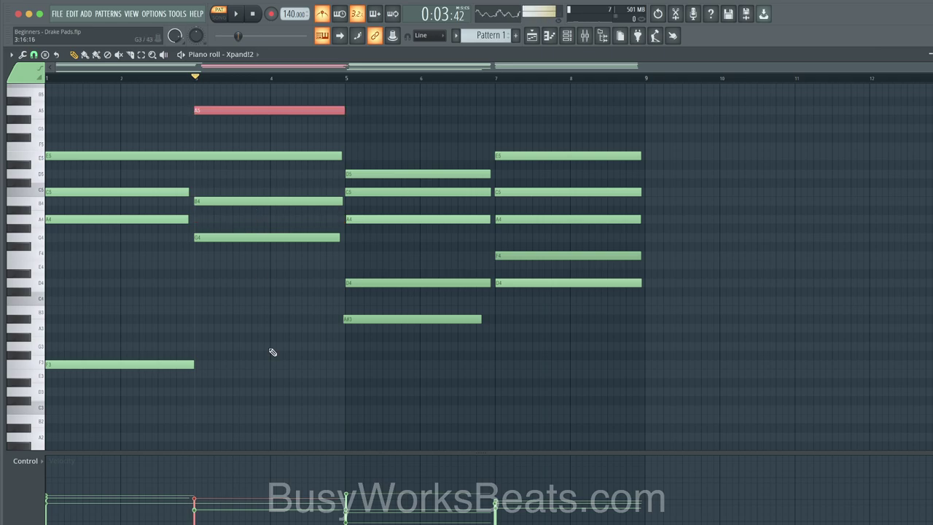
key(ctrl+Down)
key(ctrl+Down)
key(space)
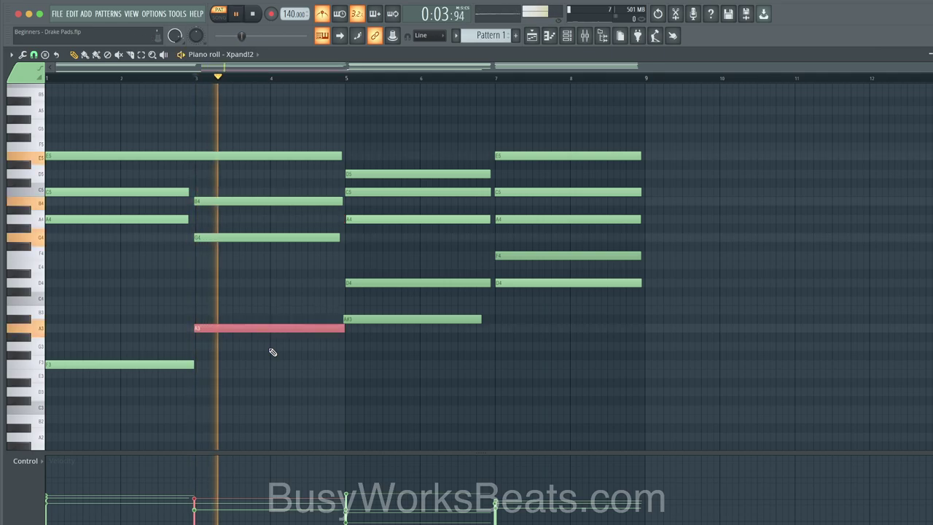
key(space)
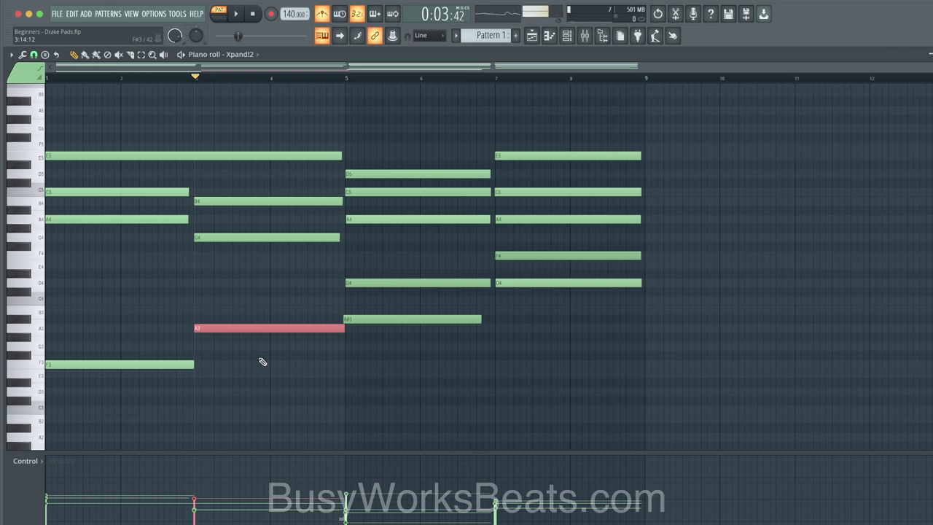
Play back the progression to hear the second chord with its A3 bass and the sustained E5
key(space)
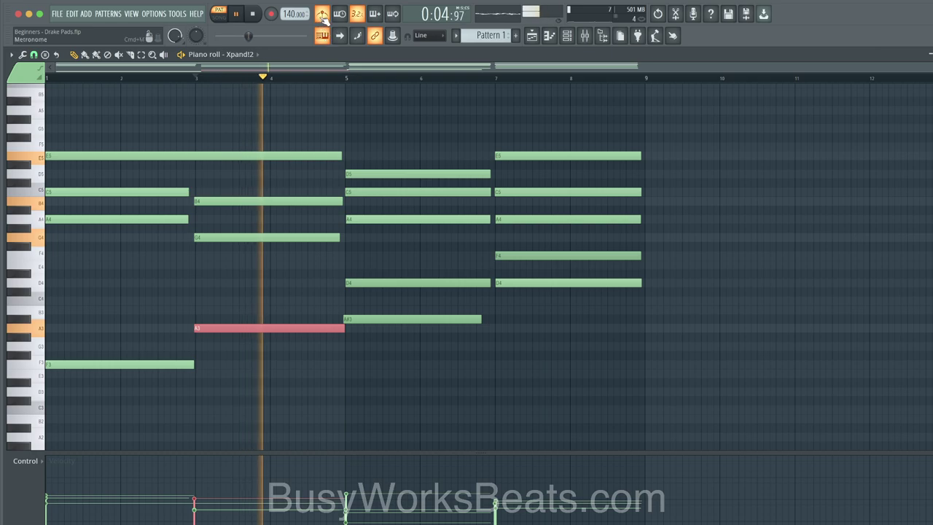
key(space)
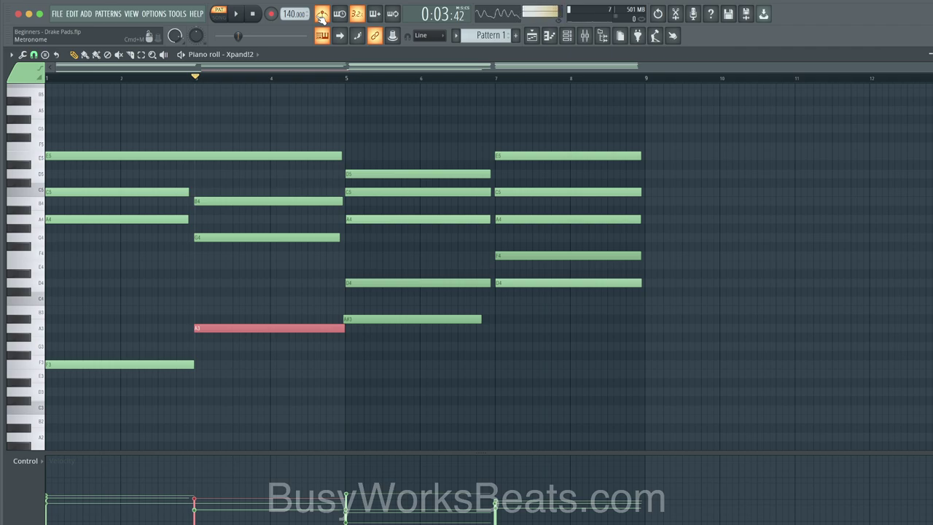
key(space)
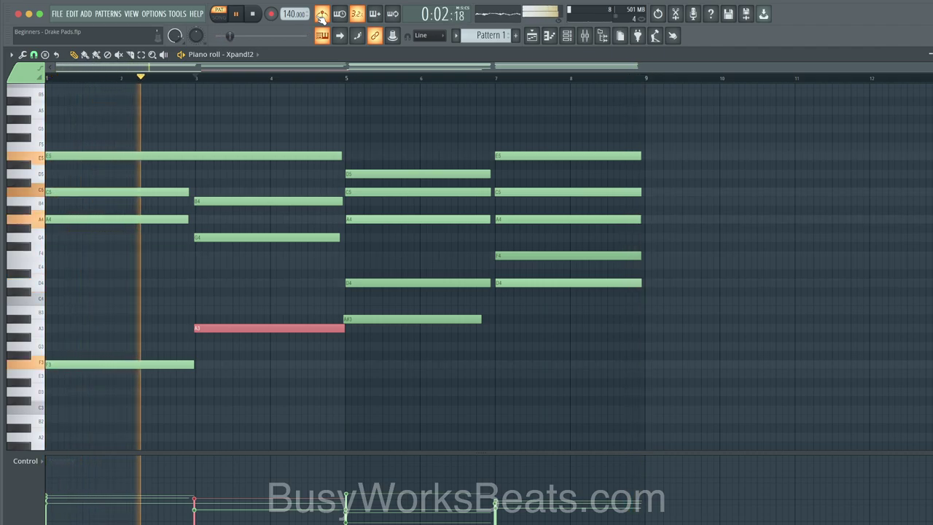
key(space)
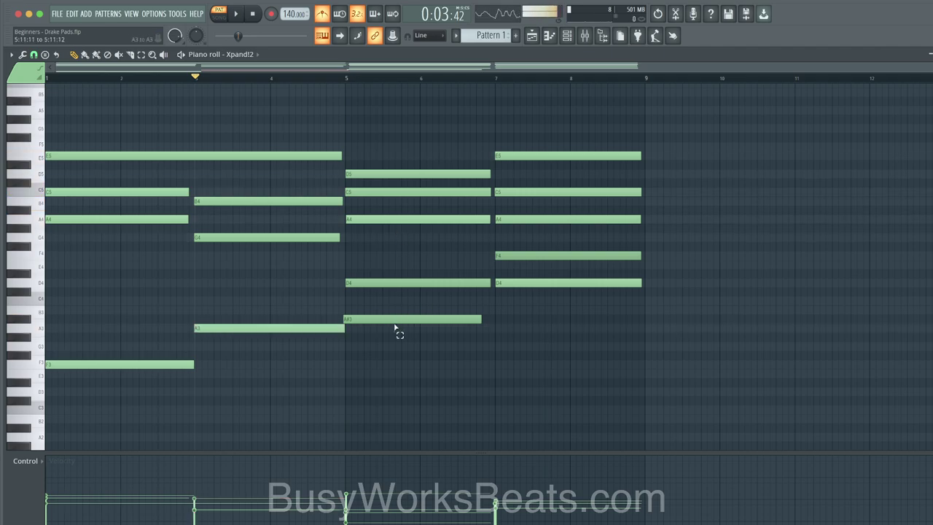
Examine all of the third chord's notes and the first chord's A4, C5 and E5, removing the stray G#4 note
drag(395, 329, 396, 156)
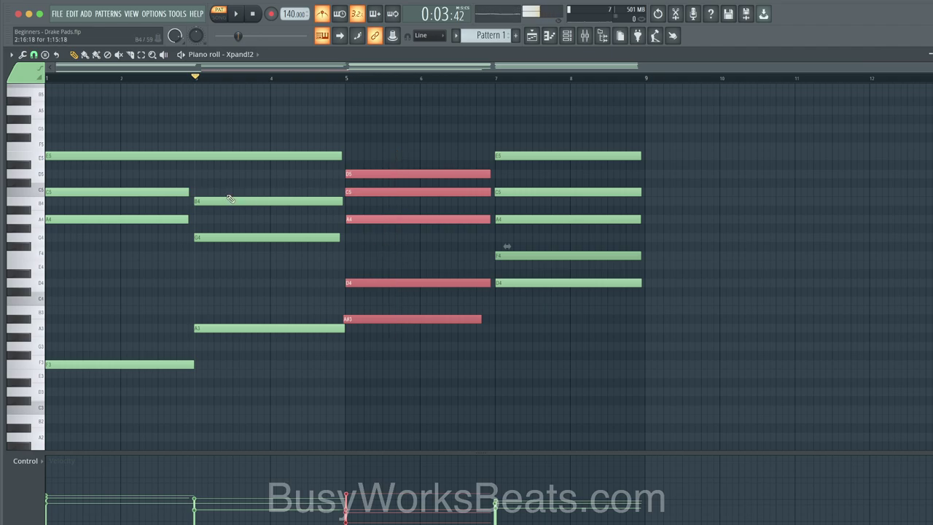
click(143, 231)
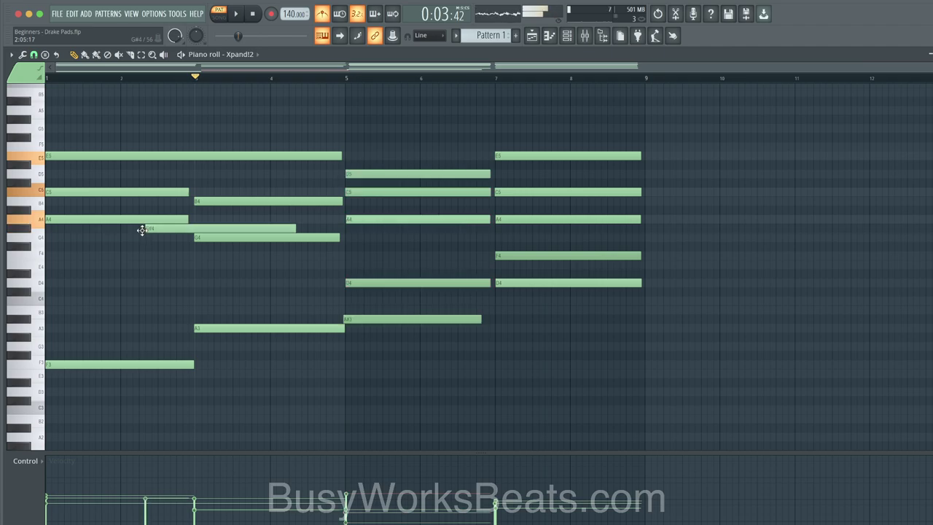
right_click(157, 231)
drag(157, 233, 142, 120)
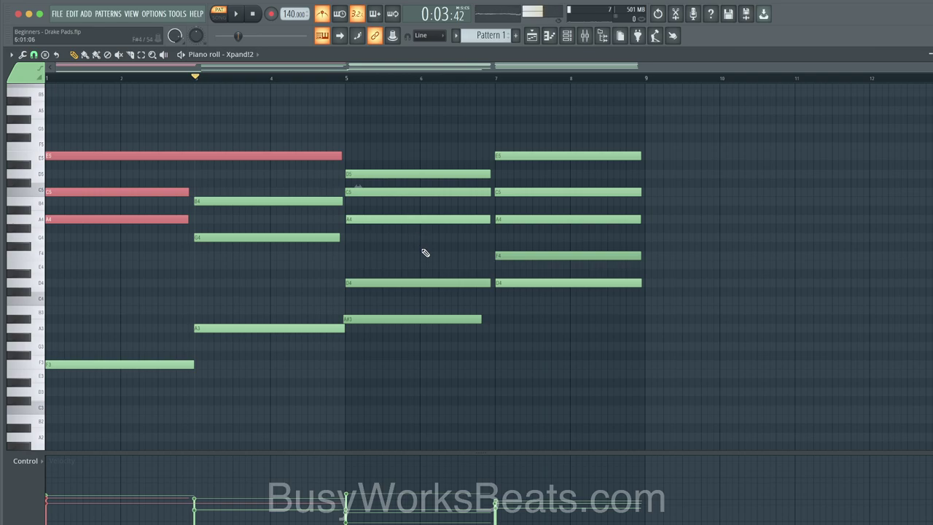
Examine the D4 notes shared by the third and fourth chords and the third chord's A#3 bass against A4, C5 and D5
drag(603, 283, 442, 286)
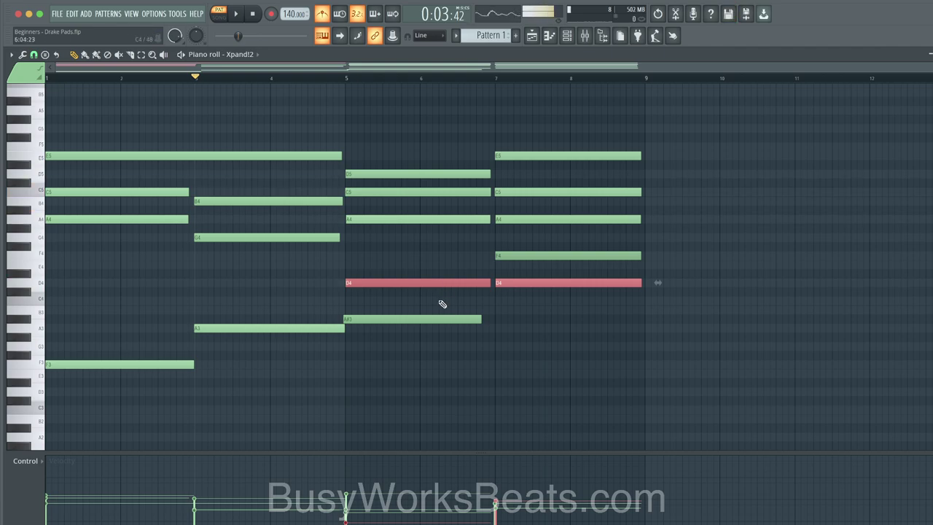
drag(435, 298, 411, 328)
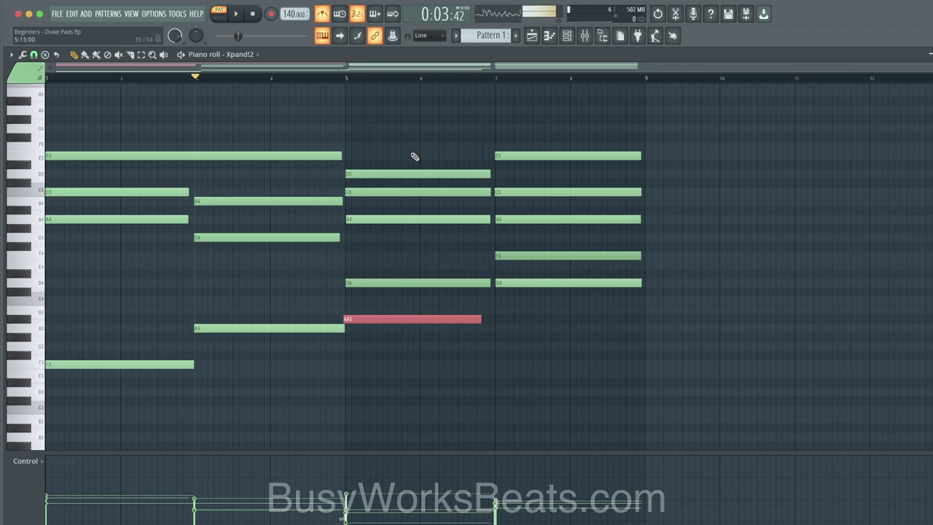
drag(412, 152, 422, 264)
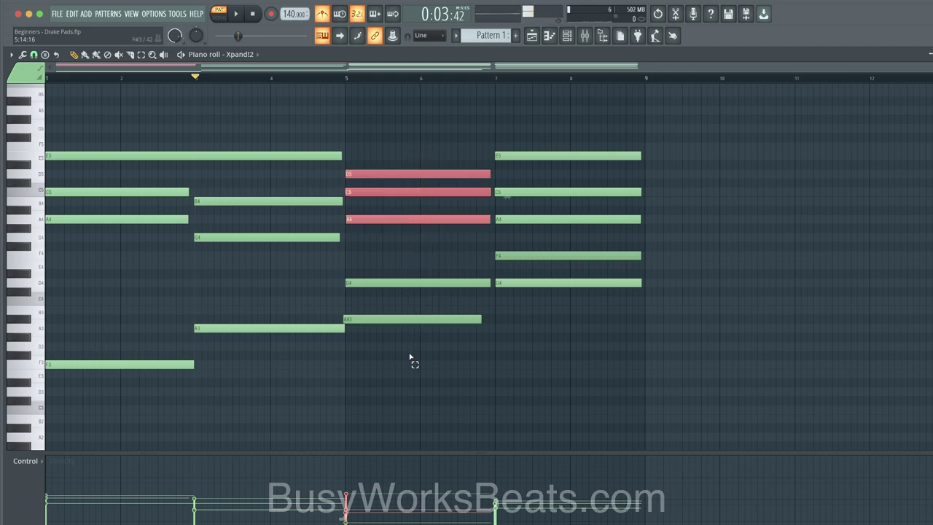
drag(411, 359, 405, 300)
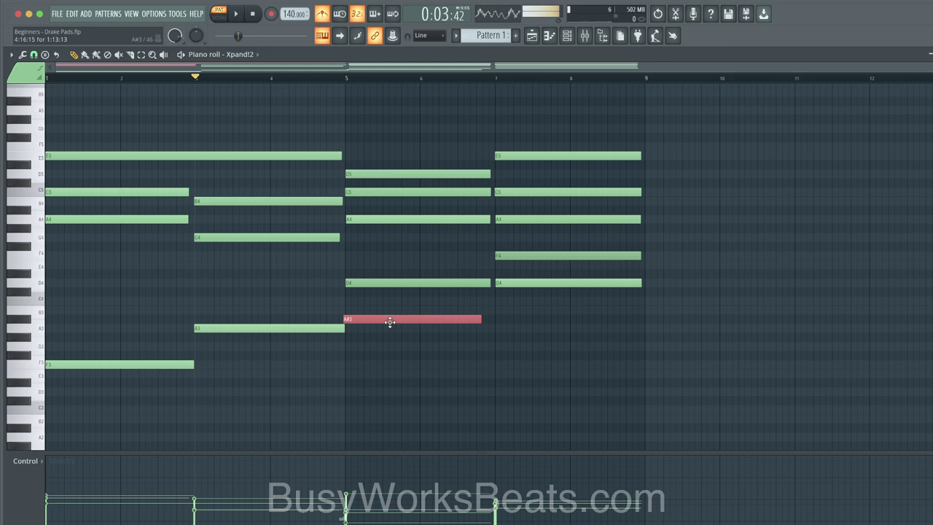
click(390, 322)
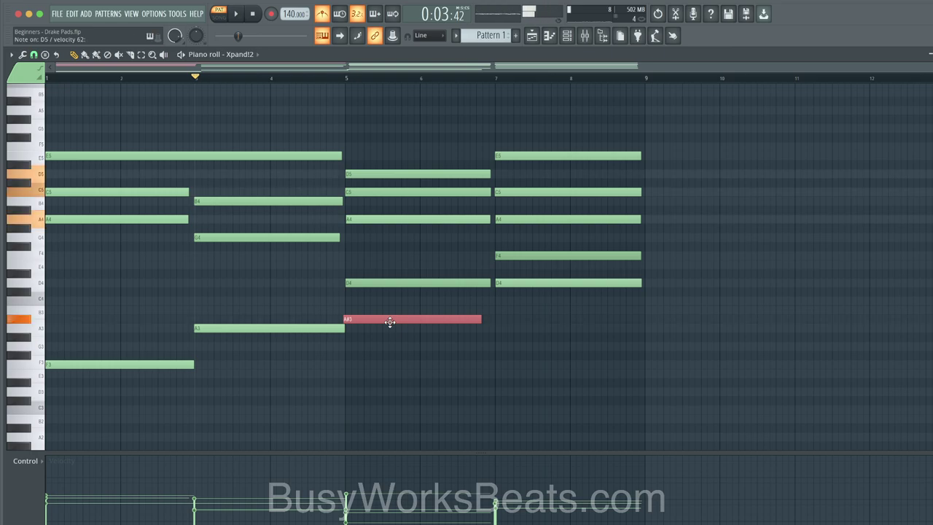
Load Xpand!2's +08 Nylon Finger + Harmonics preset from the 21 Guitars category and audition the chord progression with it
click(568, 38)
click(202, 78)
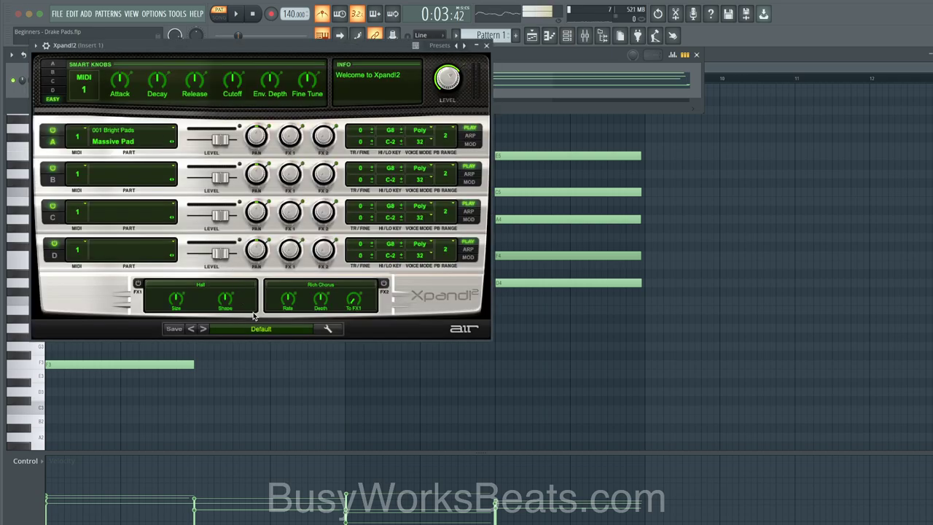
click(260, 327)
mouse_move(266, 461)
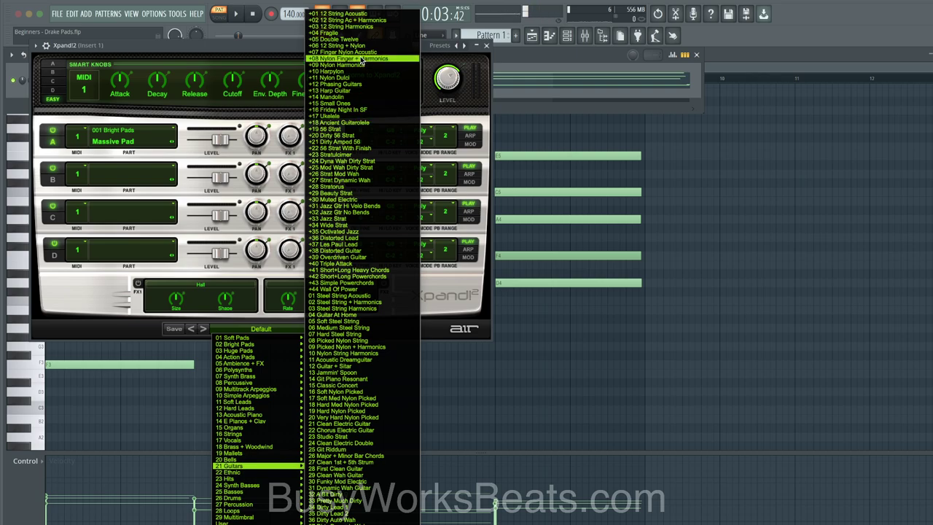
click(360, 59)
key(space)
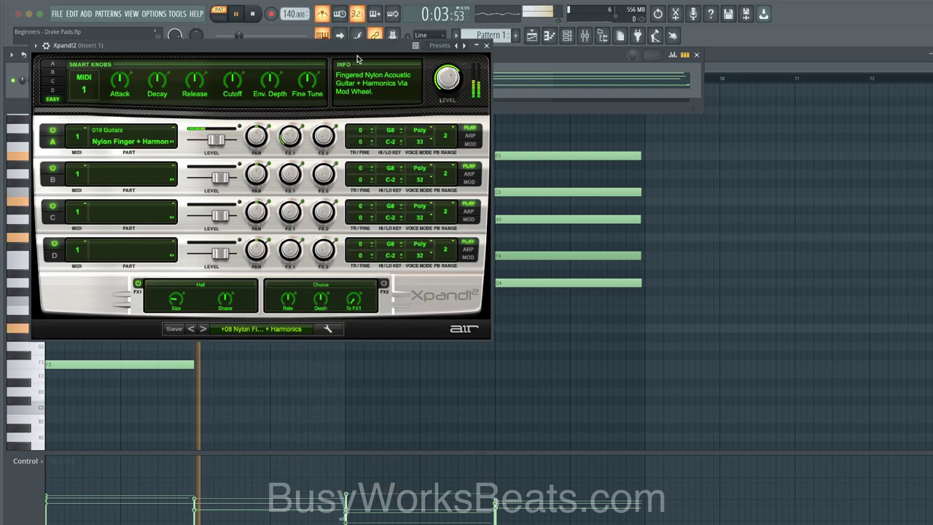
click(486, 46)
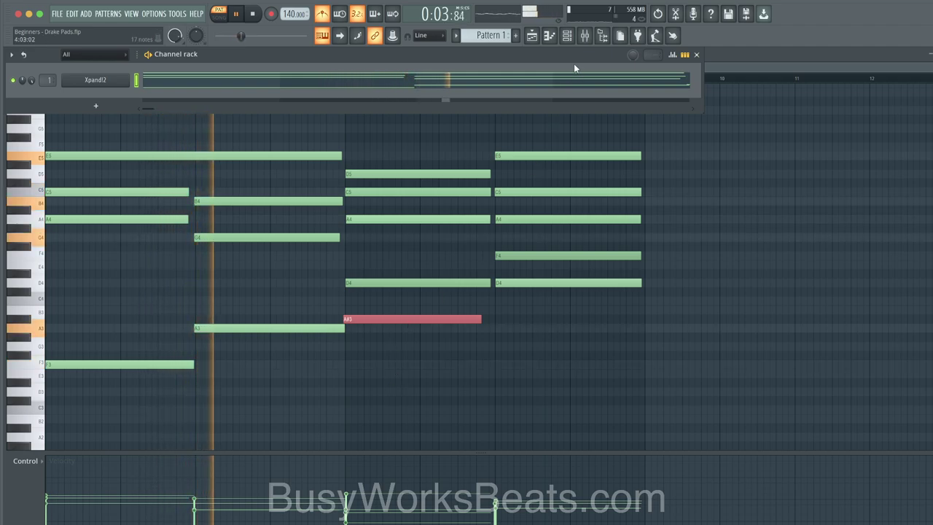
key(space)
Return to the piano roll with the third chord's A#3 bass note deselected, and switch to the empty Pattern 2
click(384, 316)
click(383, 315)
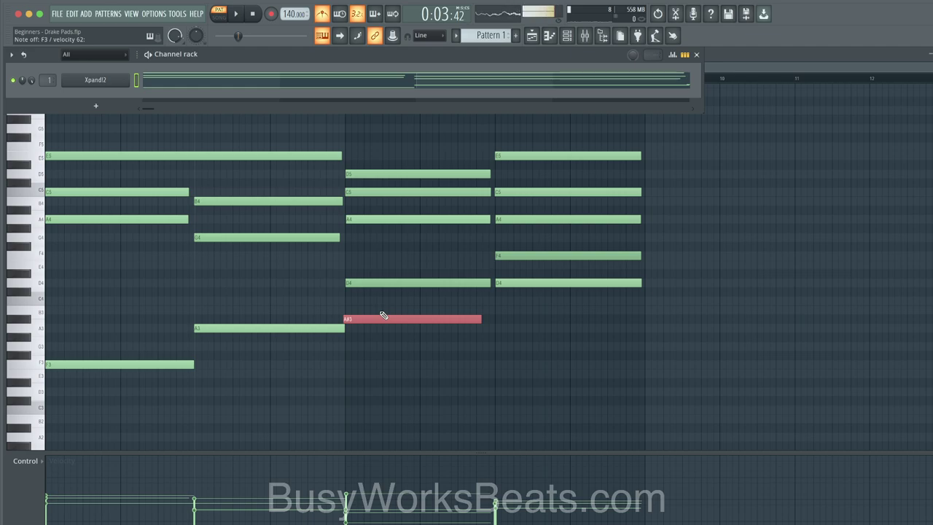
click(380, 312)
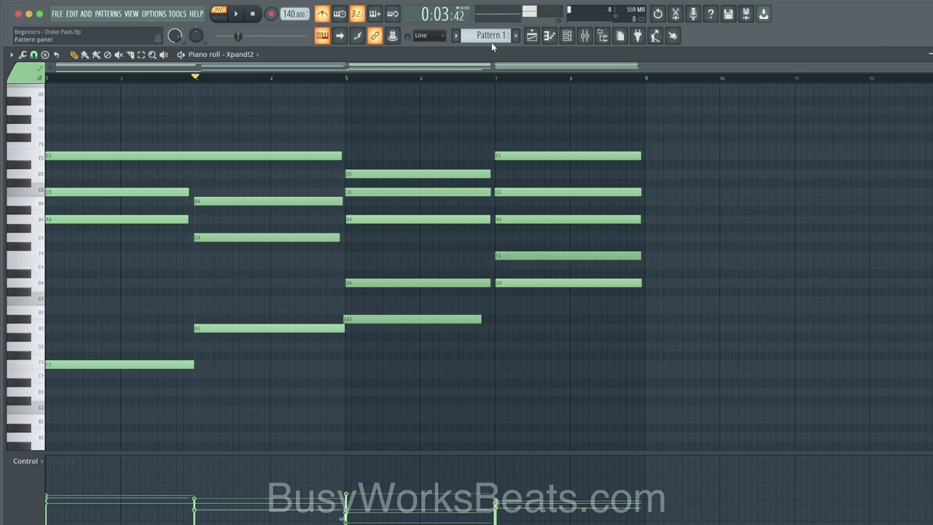
scroll(491, 36, down, 1)
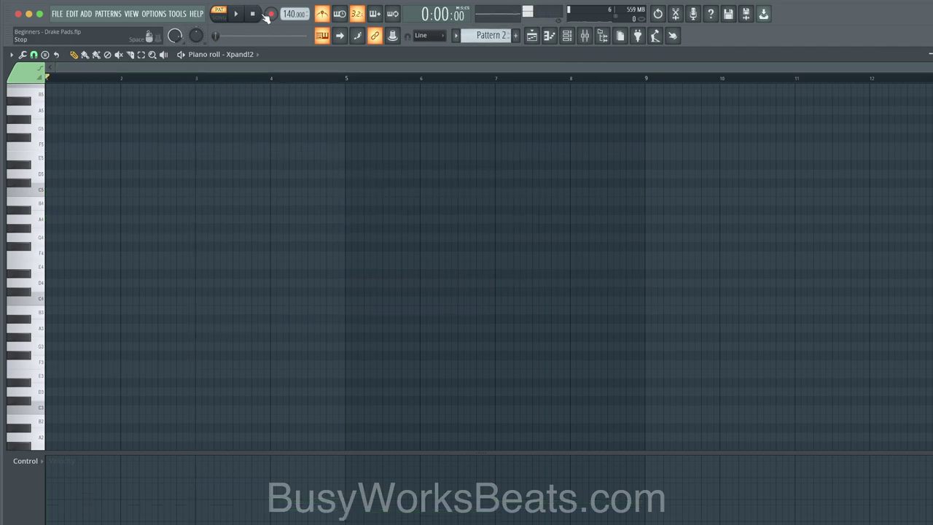
Record a chord take in Pattern 2 whose bass climbs from F3 through A#3 and C4 to D4, discarding the short first attempt
click(269, 15)
click(480, 333)
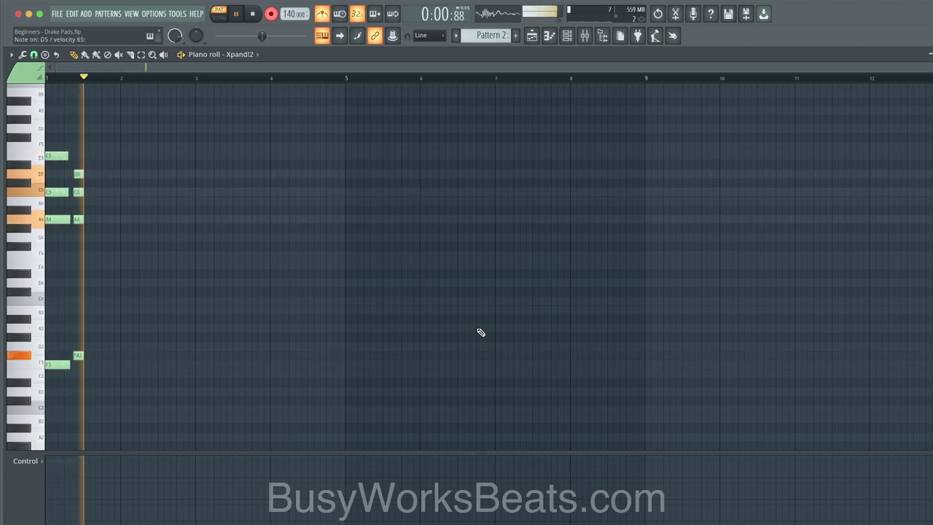
key(space)
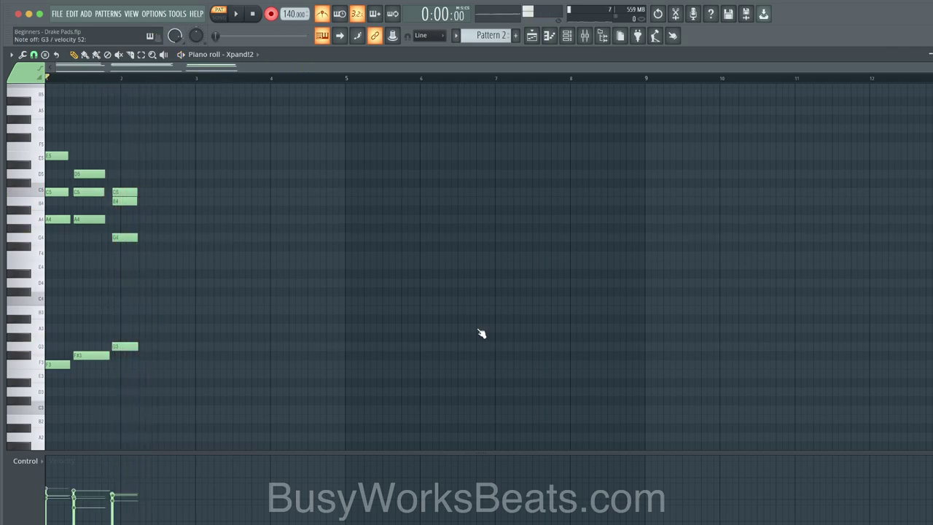
key(ctrl+z)
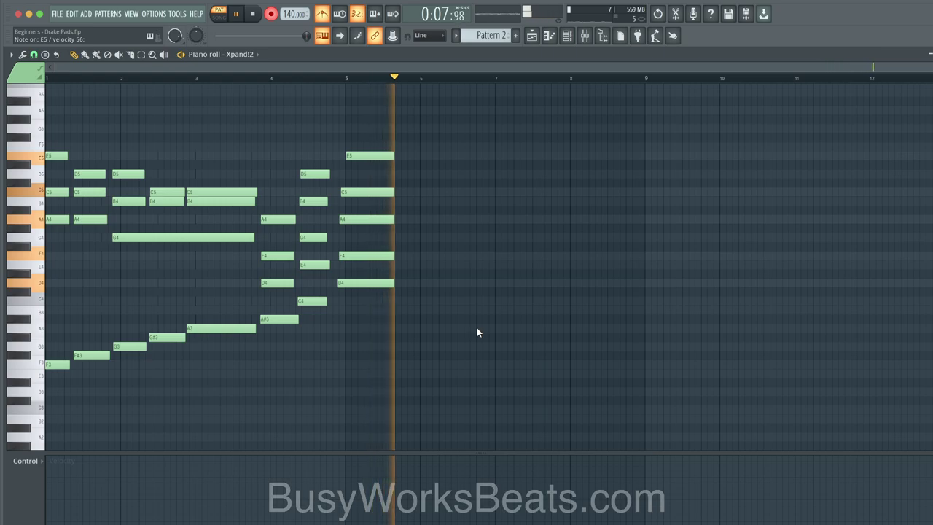
key(space)
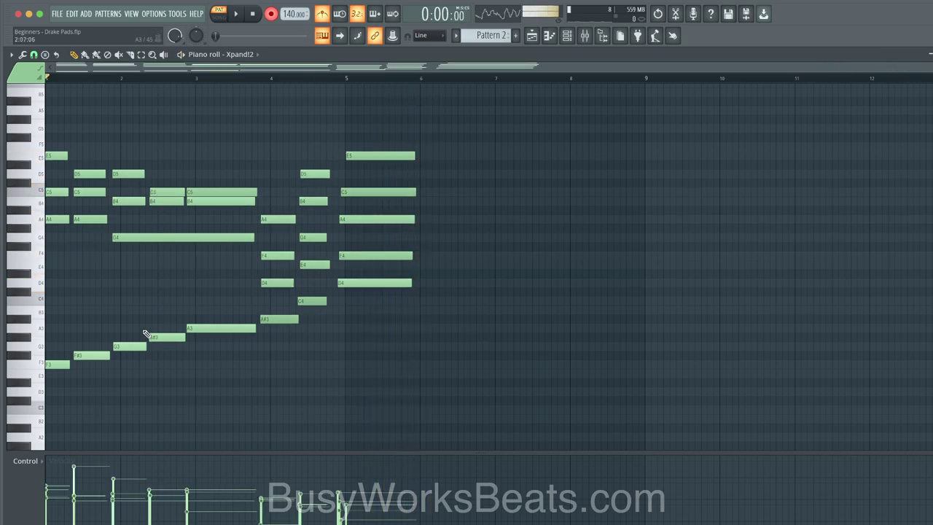
Select Pattern 2's climbing bass notes from F3 to A#3, and go back to Pattern 1's chords in the piano roll
drag(60, 379, 283, 312)
drag(53, 382, 275, 319)
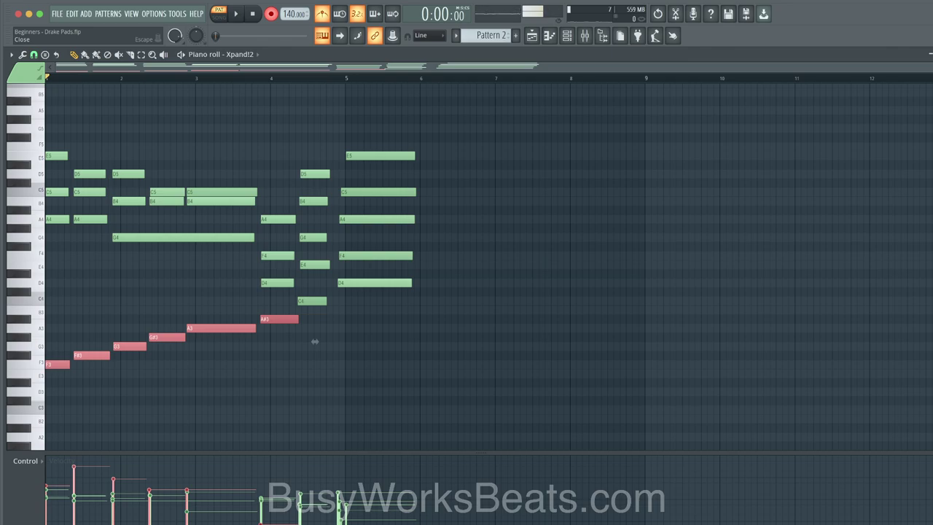
key(Escape)
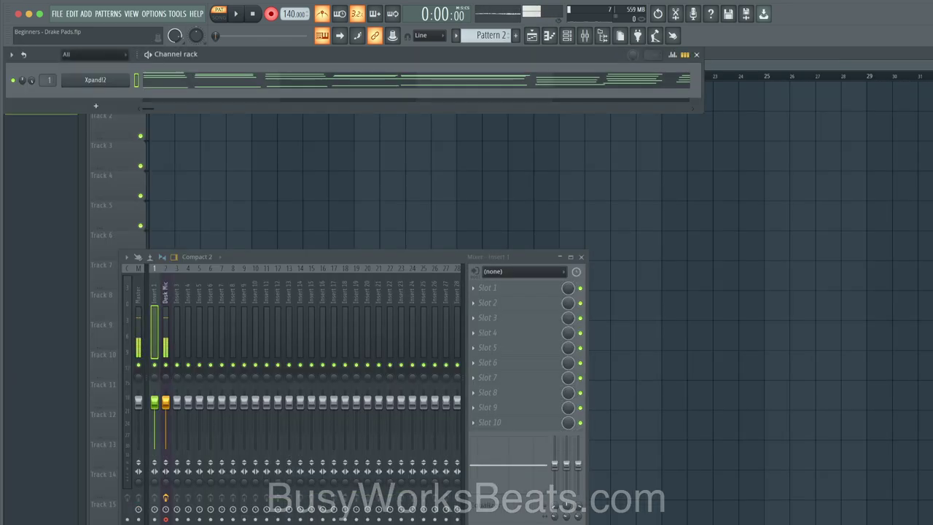
scroll(498, 36, up, 1)
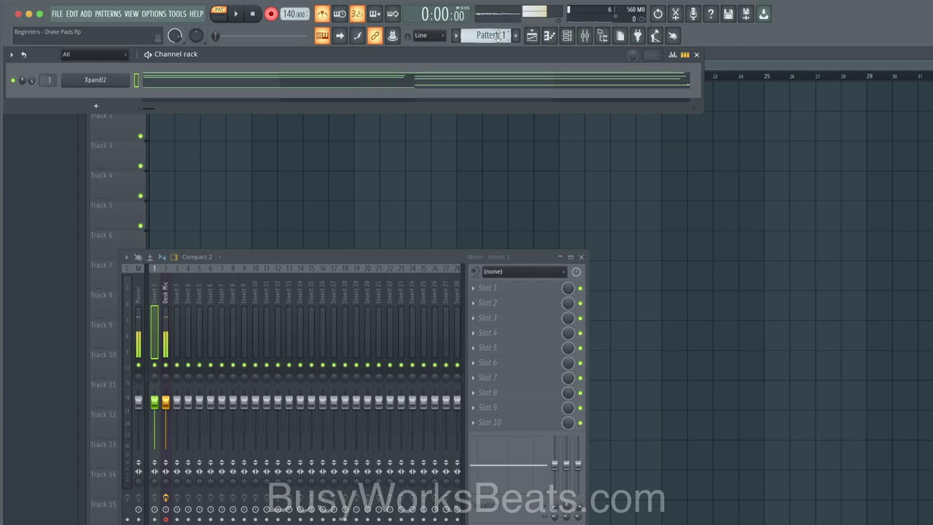
click(409, 79)
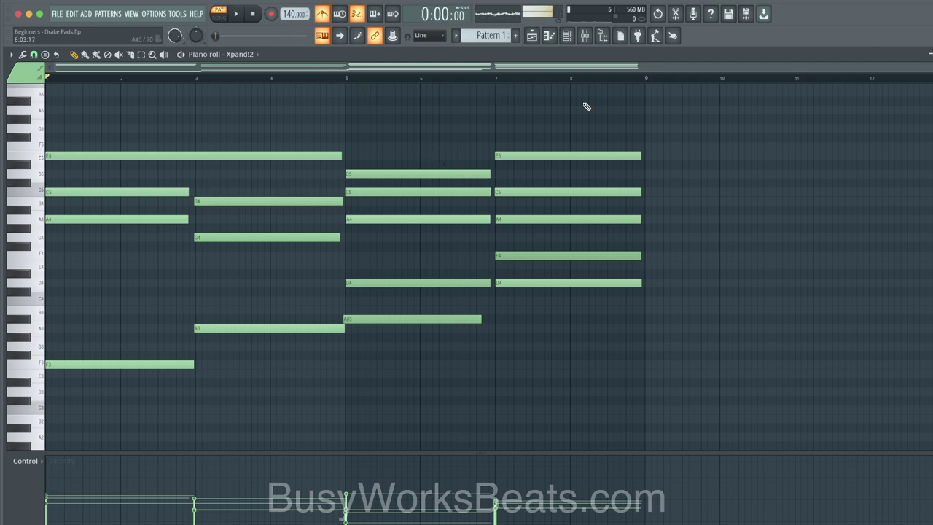
Load the +02 Heavenly Bell Pad preset from the 01 Soft Pads category in Xpand!2
click(565, 40)
click(98, 76)
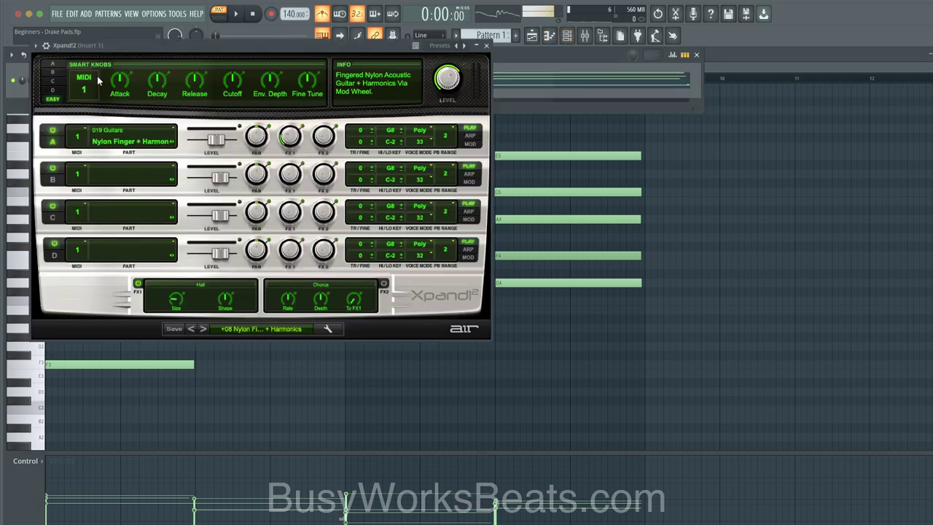
click(252, 327)
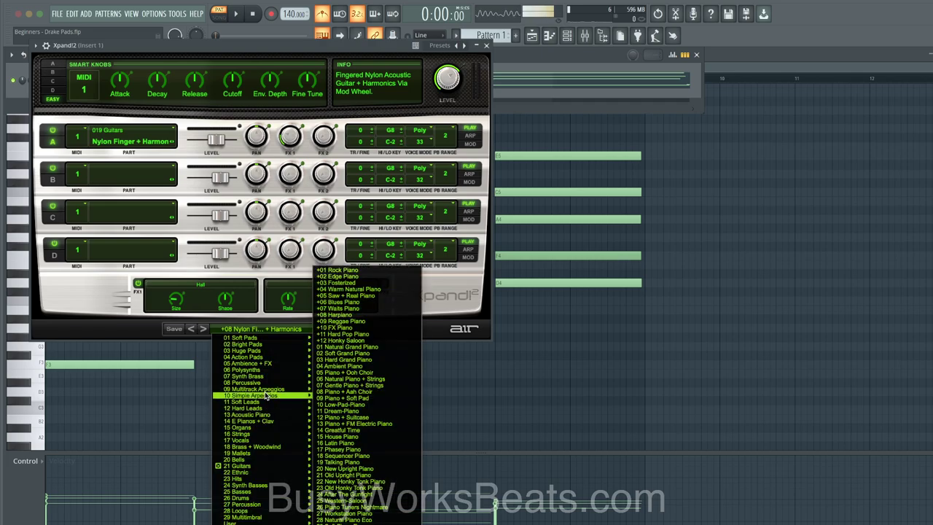
mouse_move(269, 354)
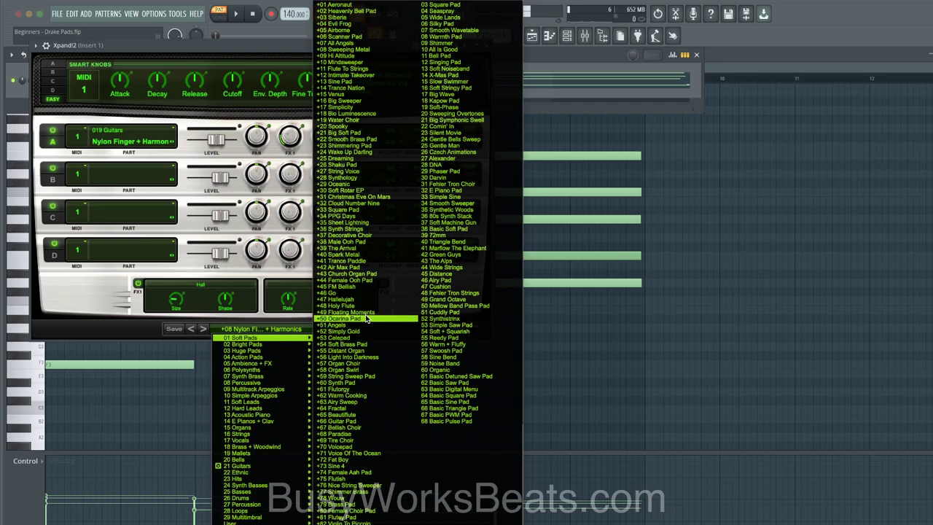
click(370, 12)
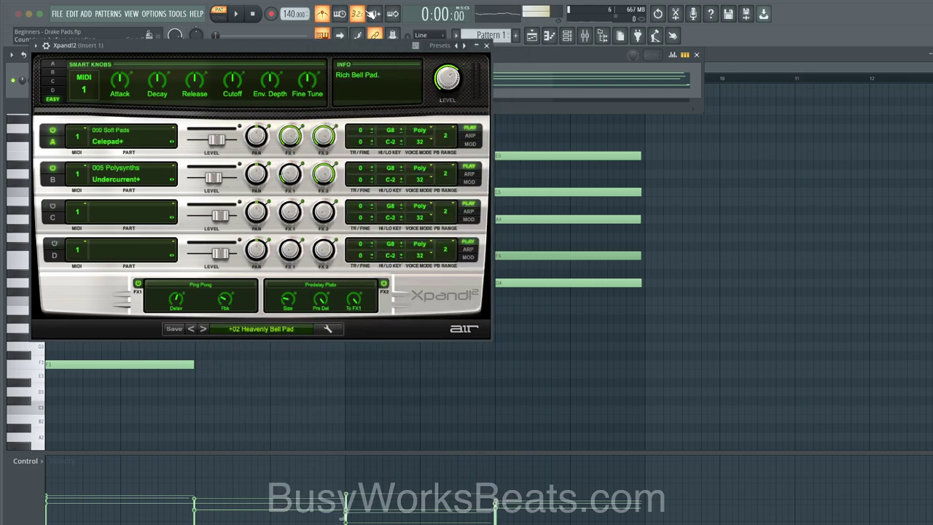
Play back Pattern 1's progression with the bell pad in the piano roll and select all of the third chord's notes
key(space)
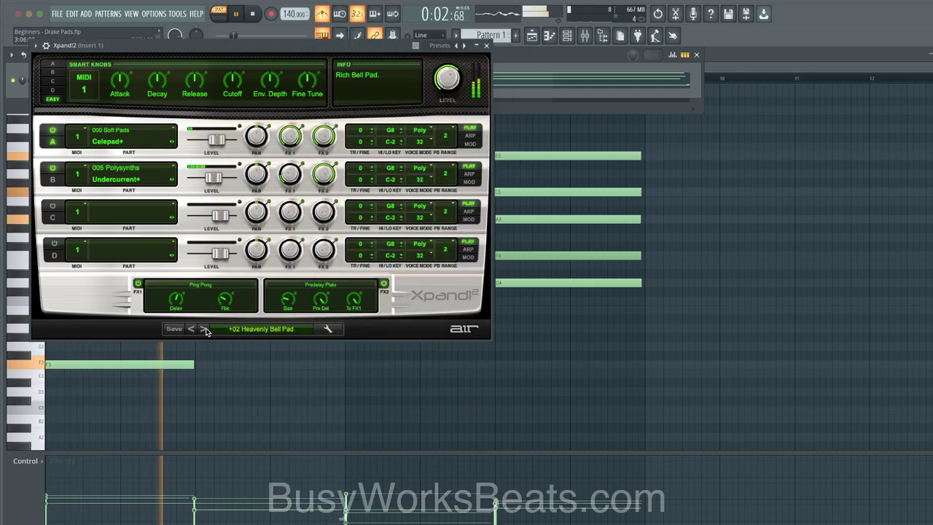
click(486, 45)
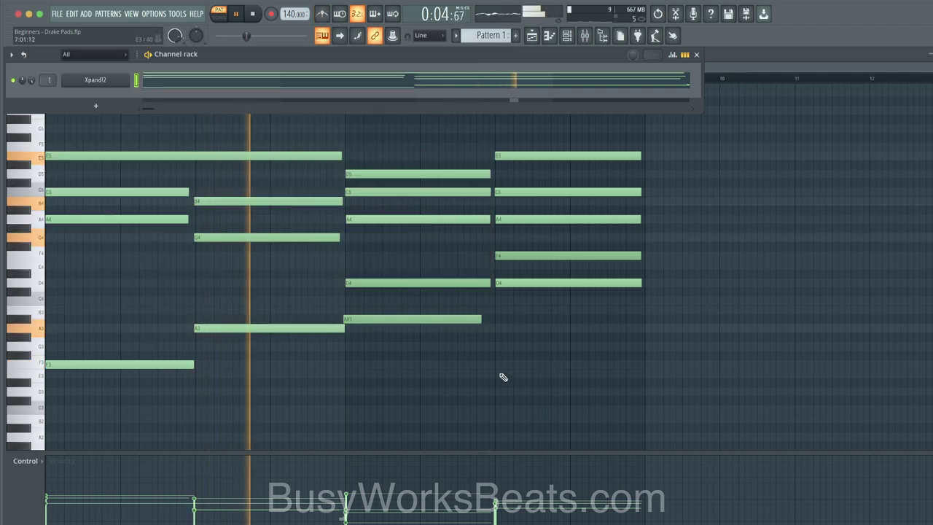
key(F6)
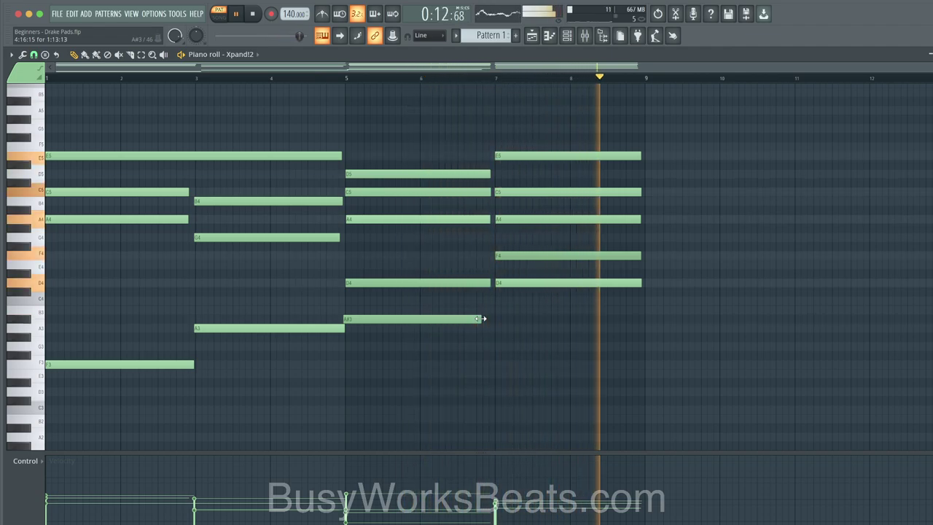
drag(382, 329, 381, 177)
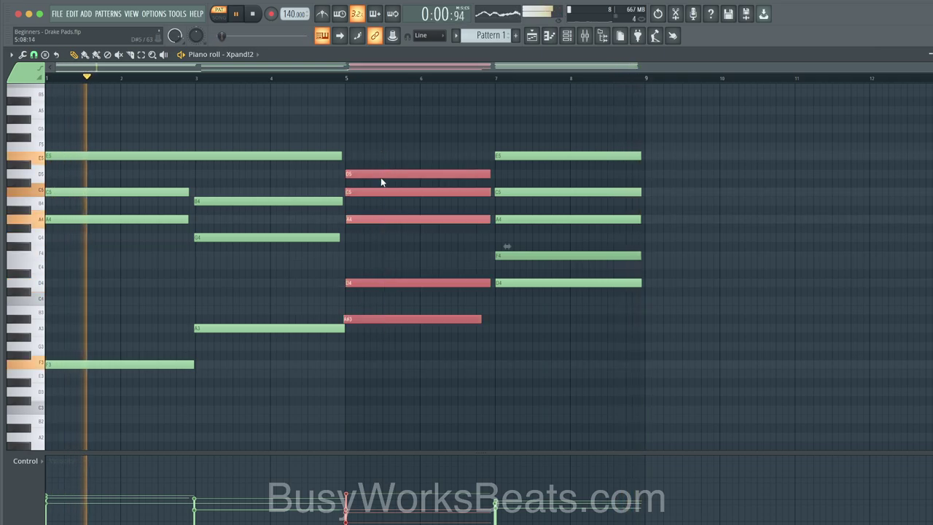